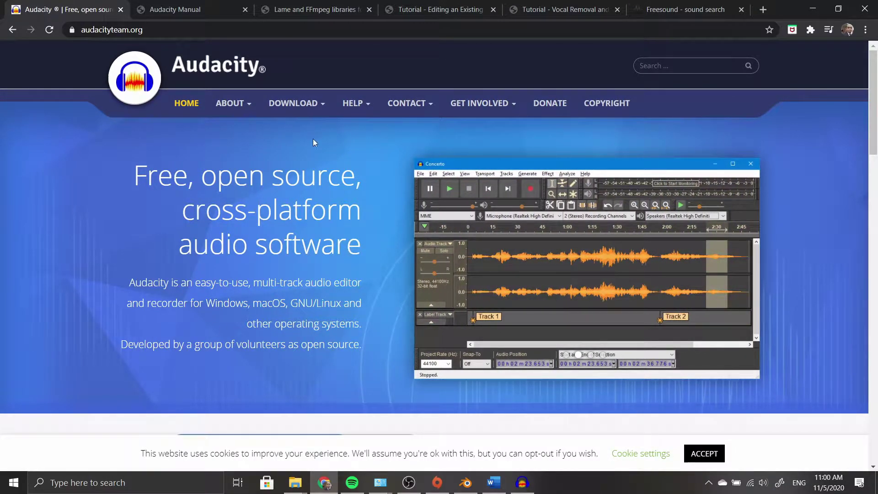
Open the Audacity for Windows page from the Audacity website's download section.
mouse_move(311, 112)
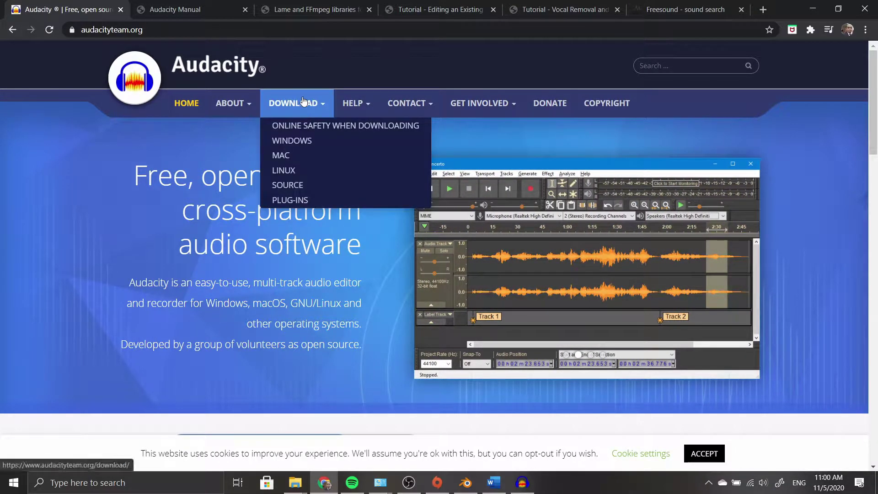
click(275, 104)
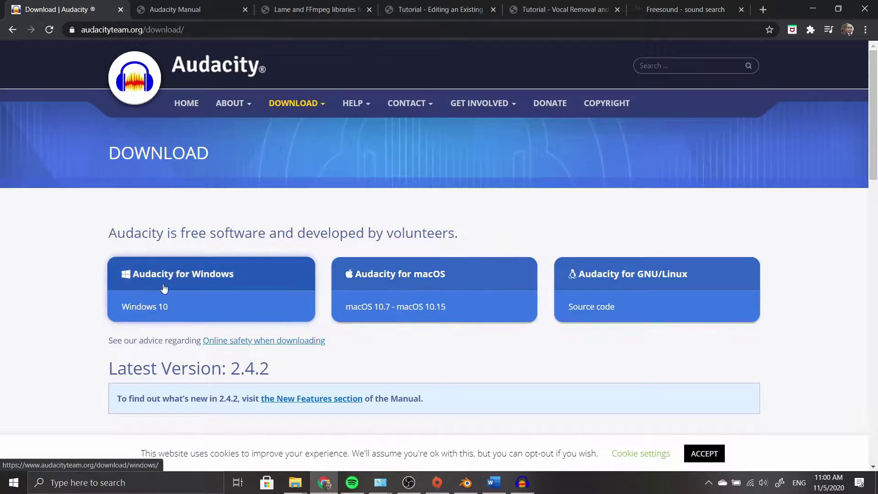
scroll(167, 273, down, 2)
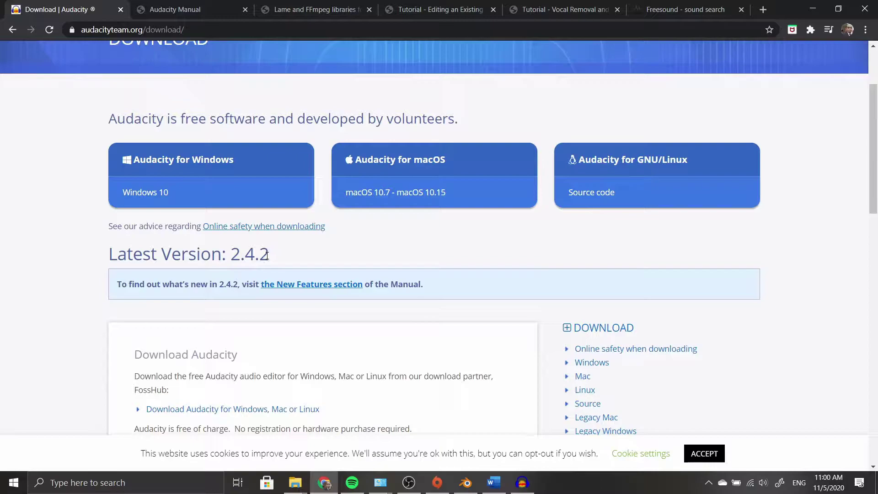
scroll(281, 245, up, 1)
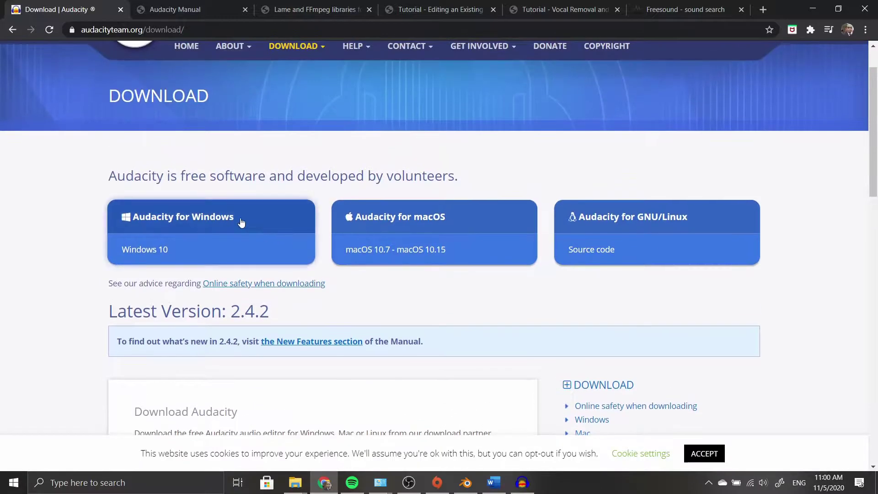
click(274, 216)
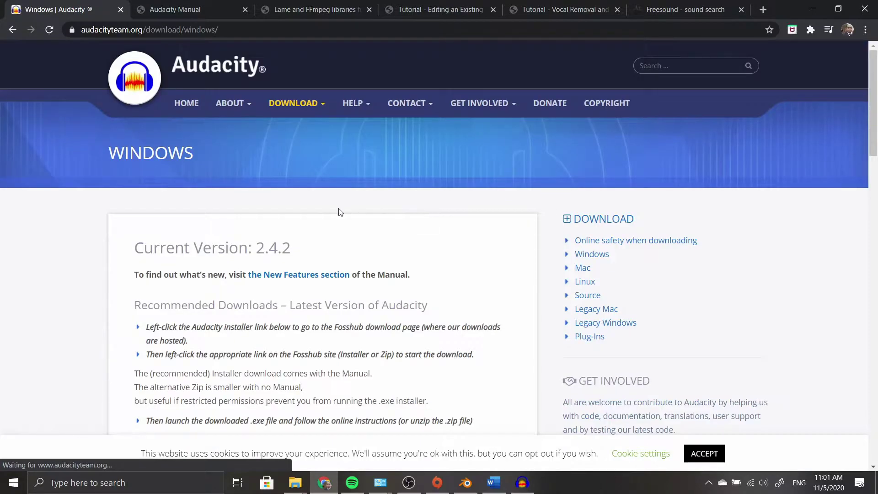
Open the FossHub download page for the Audacity 2.4.2 installer and look through the available downloads.
scroll(349, 217, down, 4)
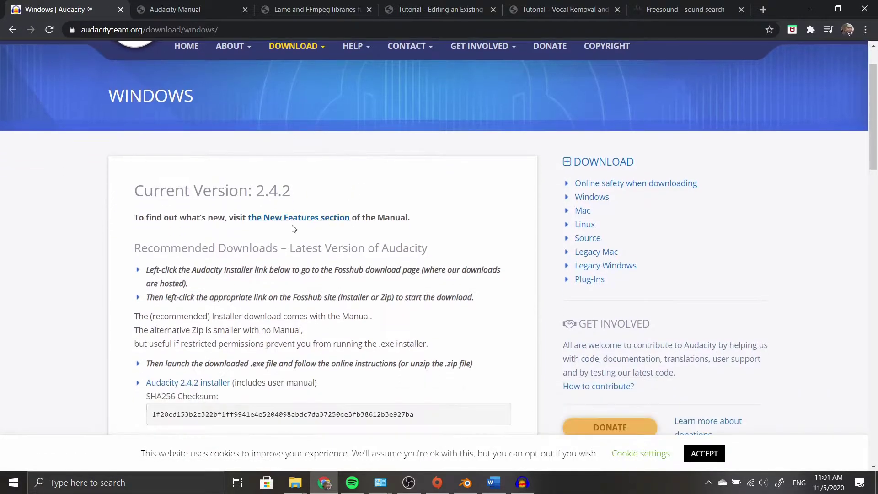
scroll(300, 261, down, 3)
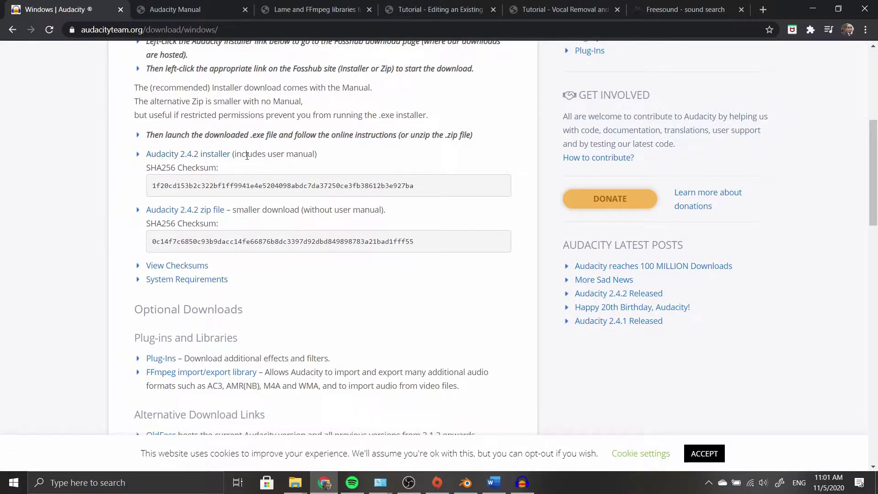
click(211, 155)
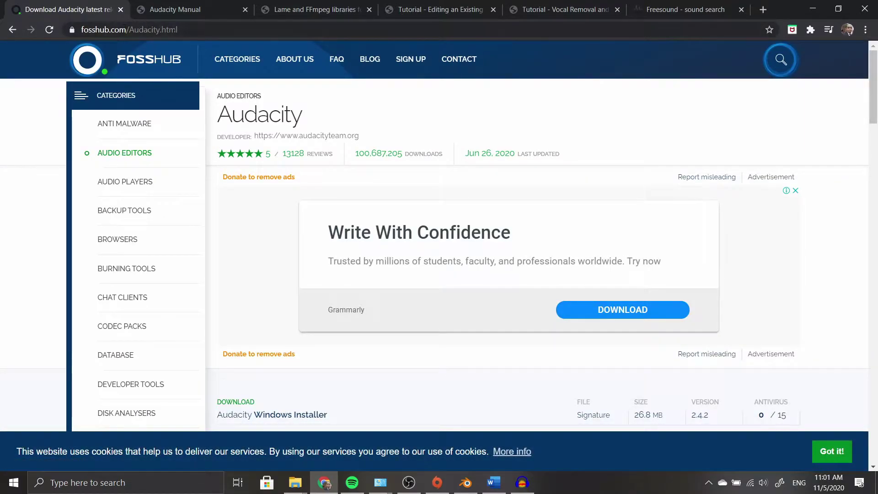
scroll(288, 190, down, 6)
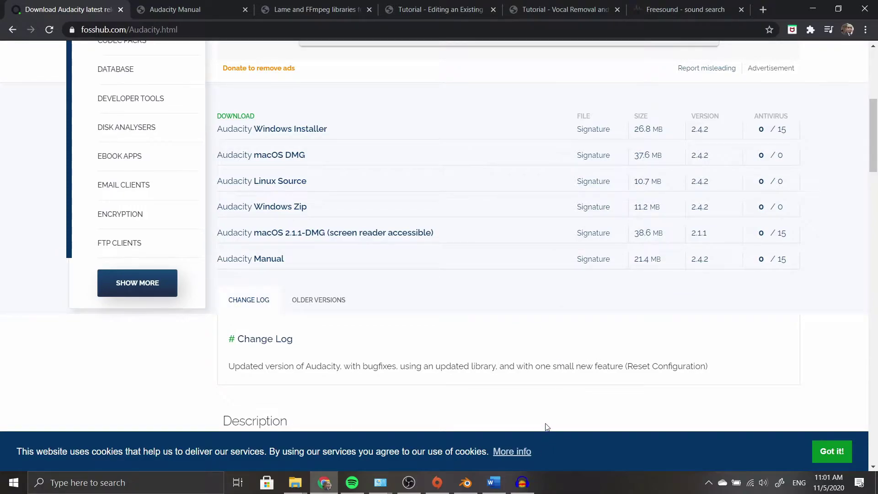
scroll(496, 398, up, 6)
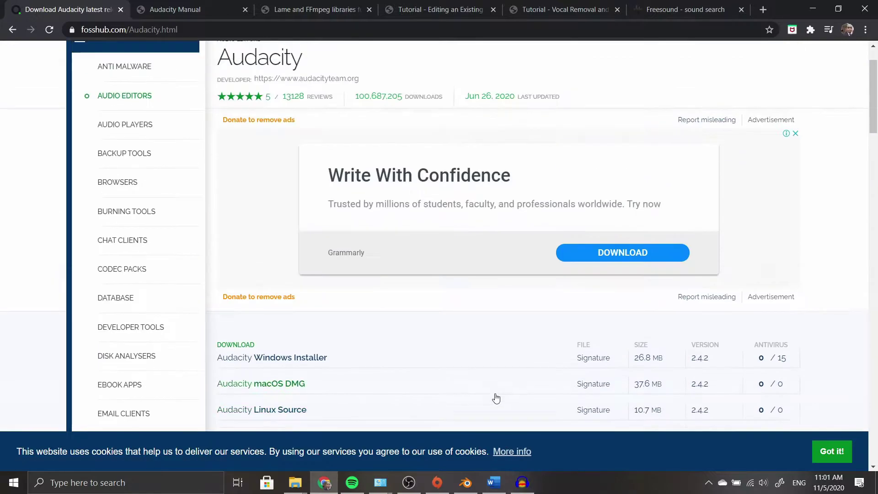
Look briefly at the Audacity manual, switch to the running Audacity program and maximize its window.
click(177, 10)
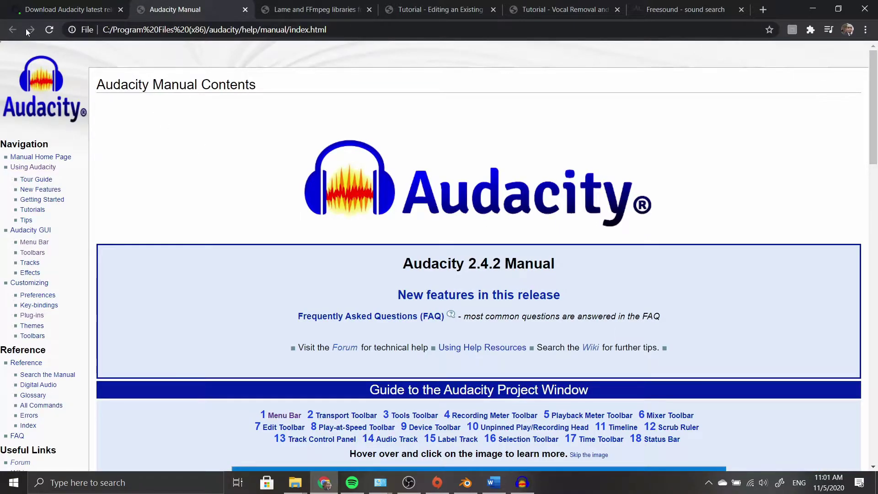
click(36, 9)
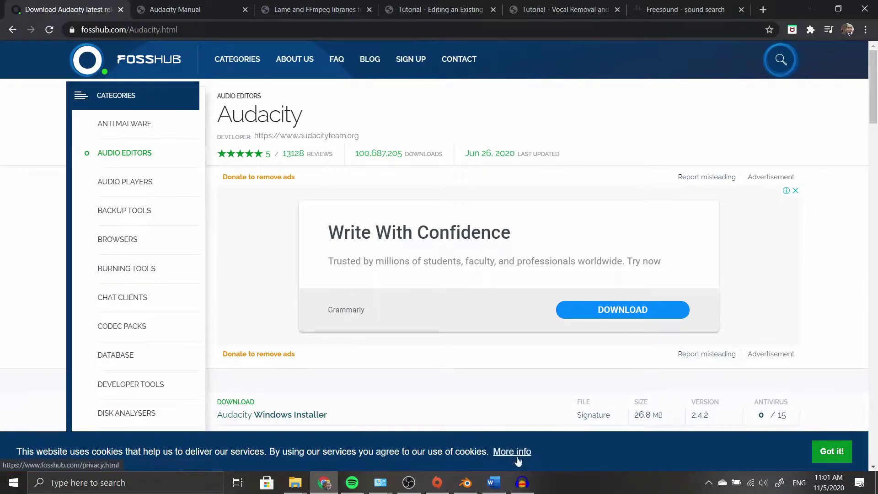
click(526, 485)
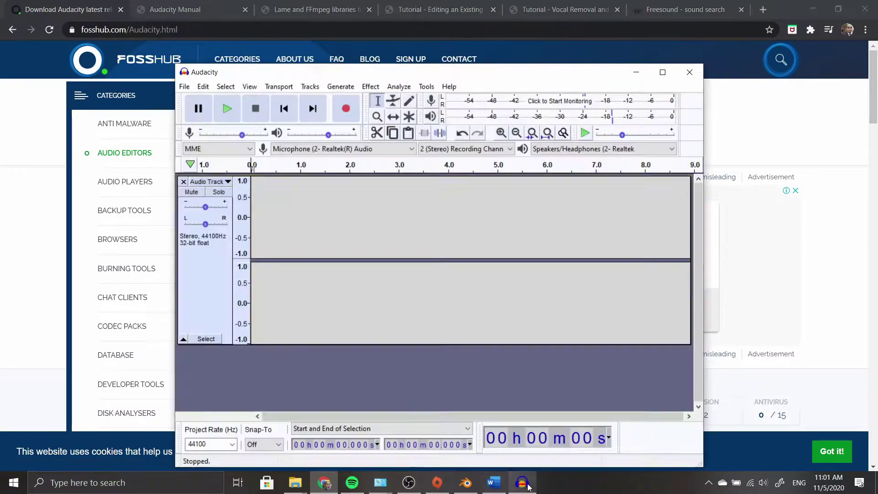
drag(409, 65, 389, 4)
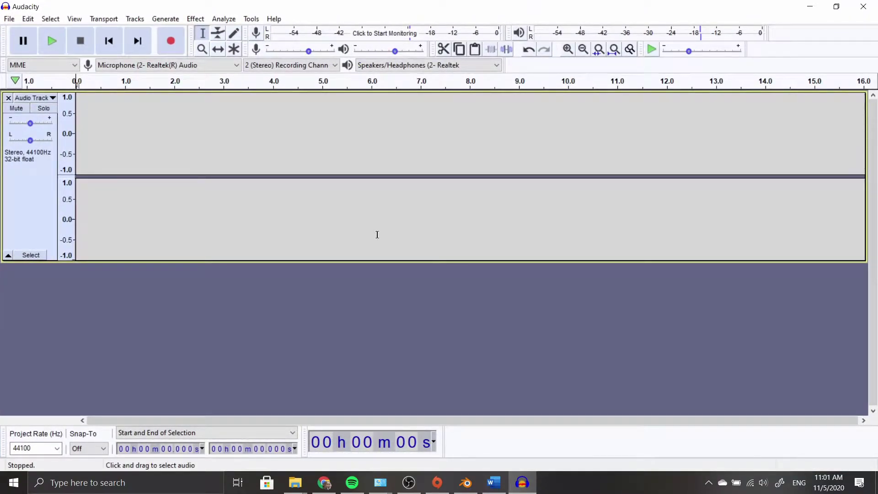
Remove the empty audio track and record a new microphone clip about 3.8 seconds long.
click(8, 98)
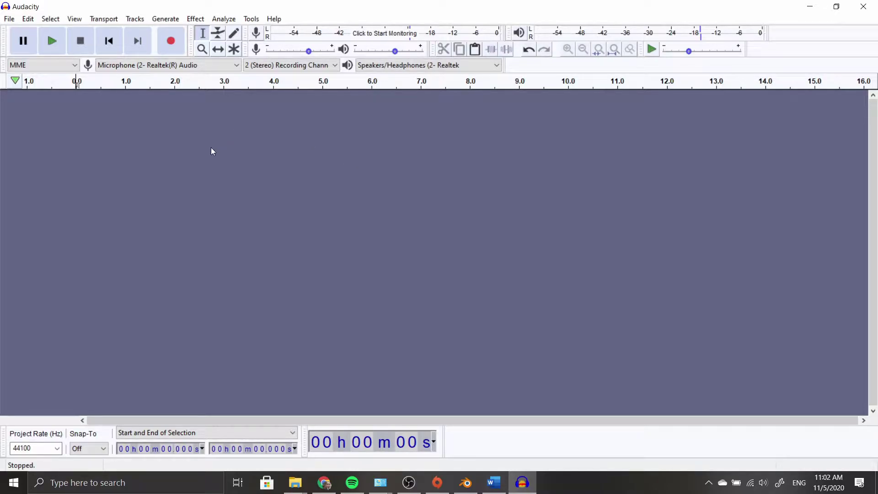
click(170, 42)
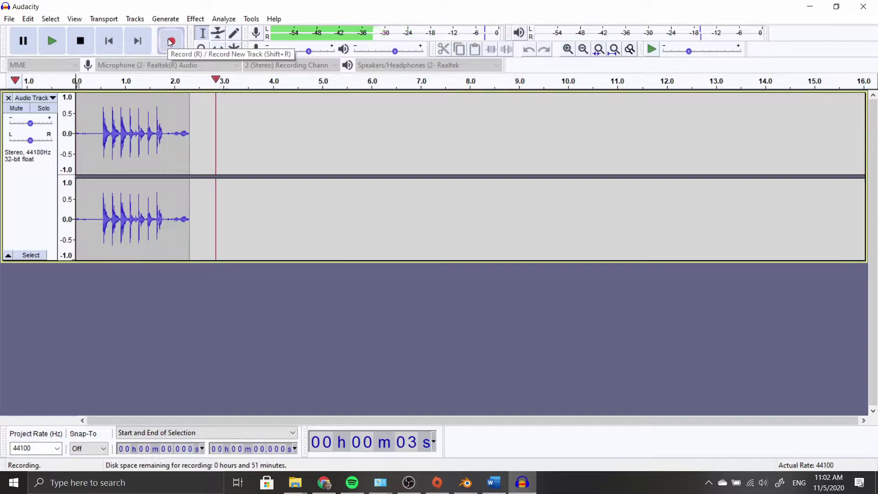
key(space)
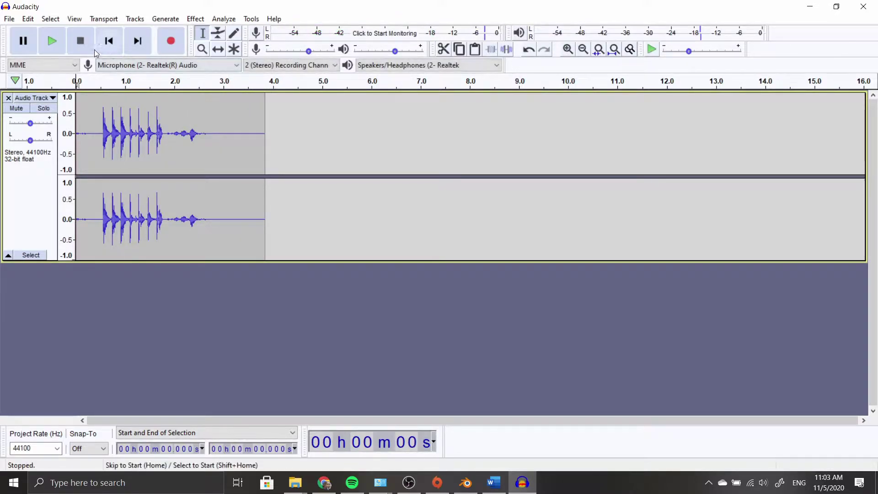
Play back the whole recording, and play the section from about 0.42 to 1.90 seconds on its own.
click(51, 42)
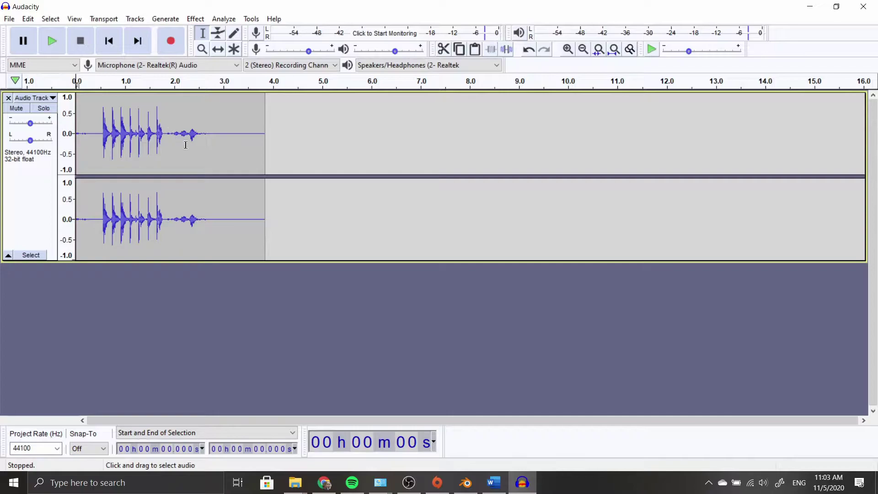
click(167, 134)
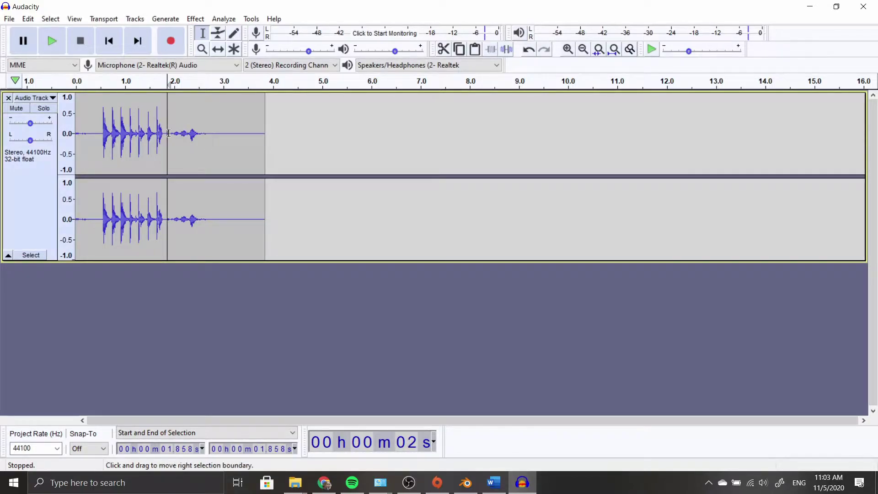
click(104, 133)
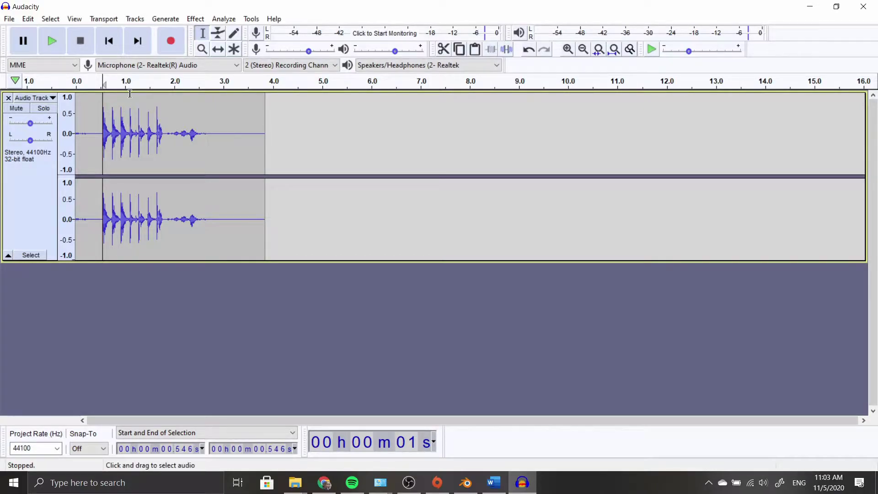
click(79, 83)
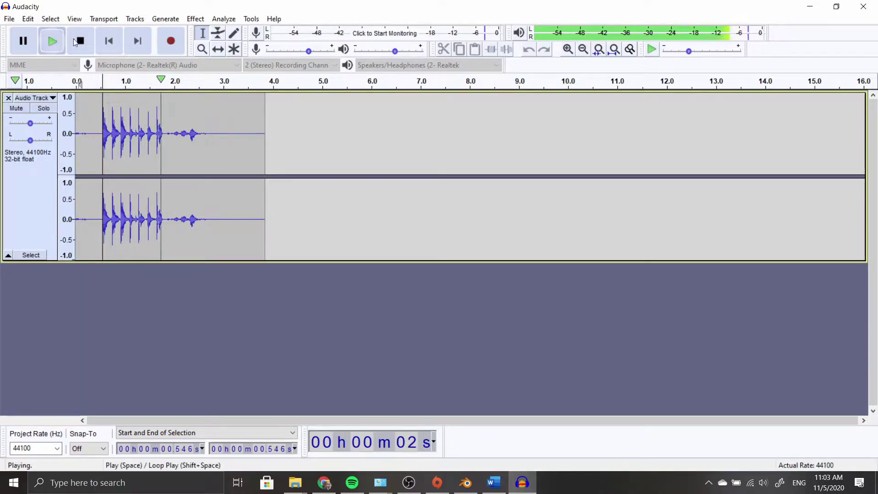
click(175, 105)
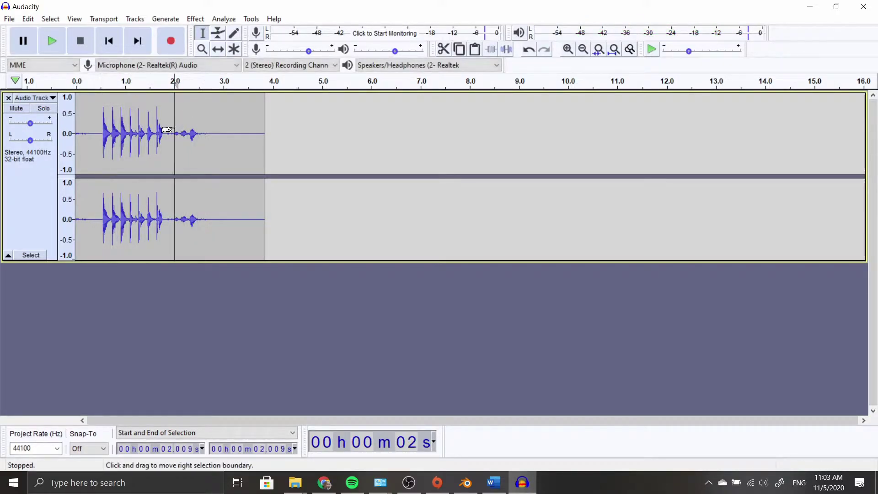
drag(169, 103, 96, 105)
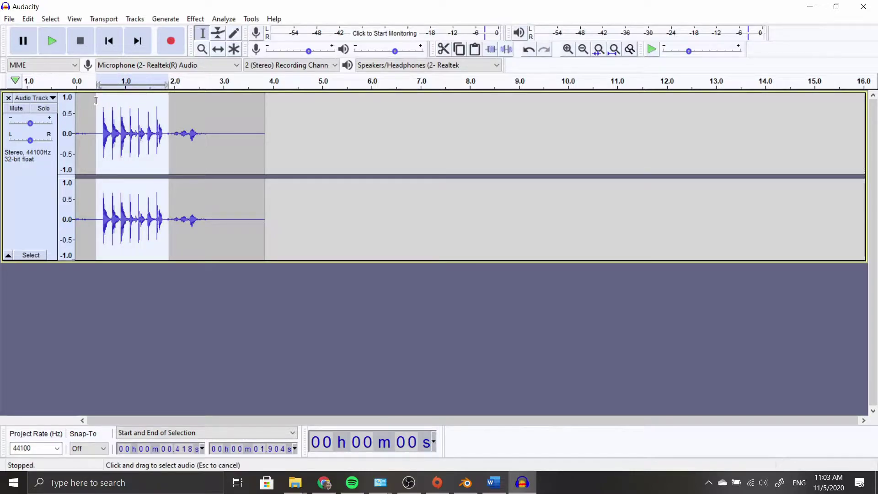
click(57, 39)
Delete the end of the recording from about 1.87 to 3.85 seconds and play the trimmed clip.
right_click(153, 83)
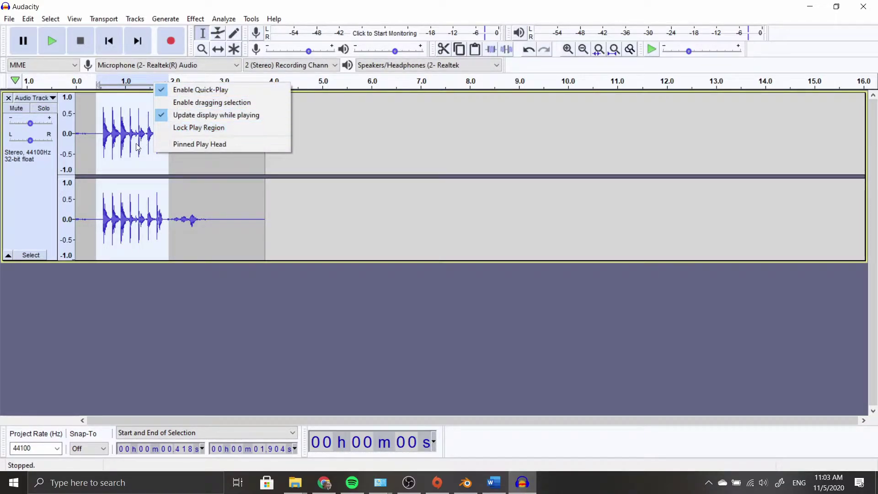
click(143, 147)
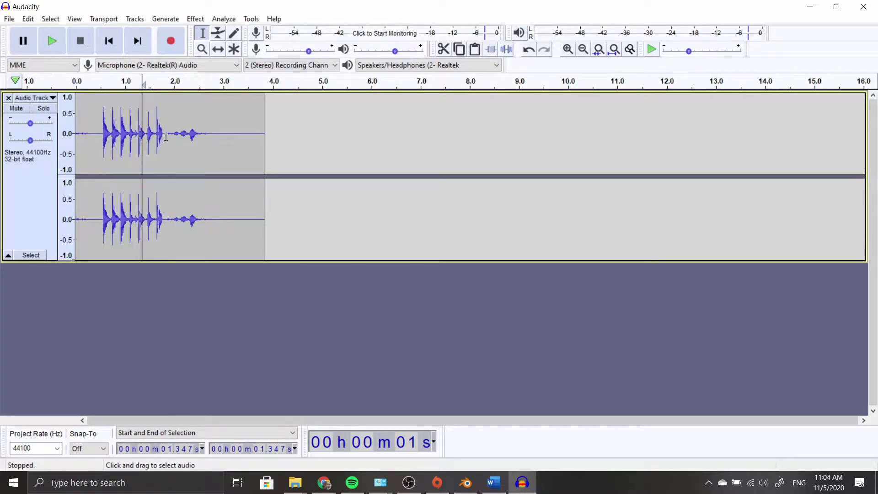
click(166, 137)
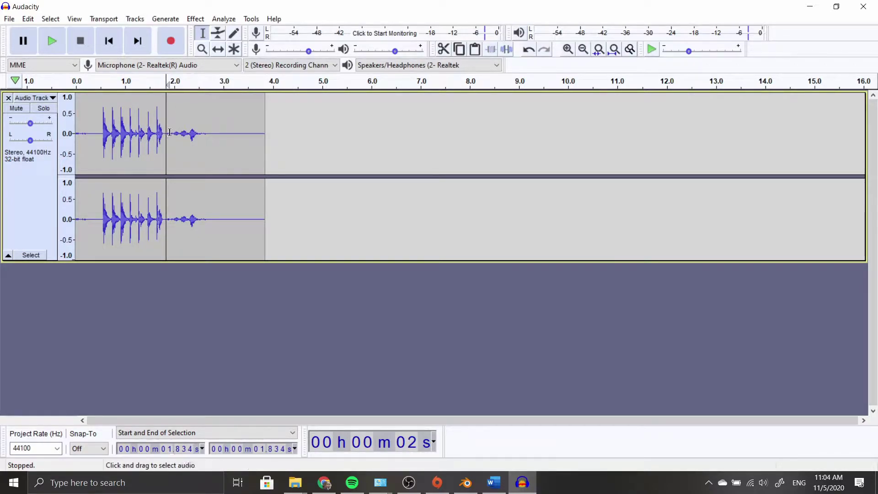
drag(168, 132, 264, 140)
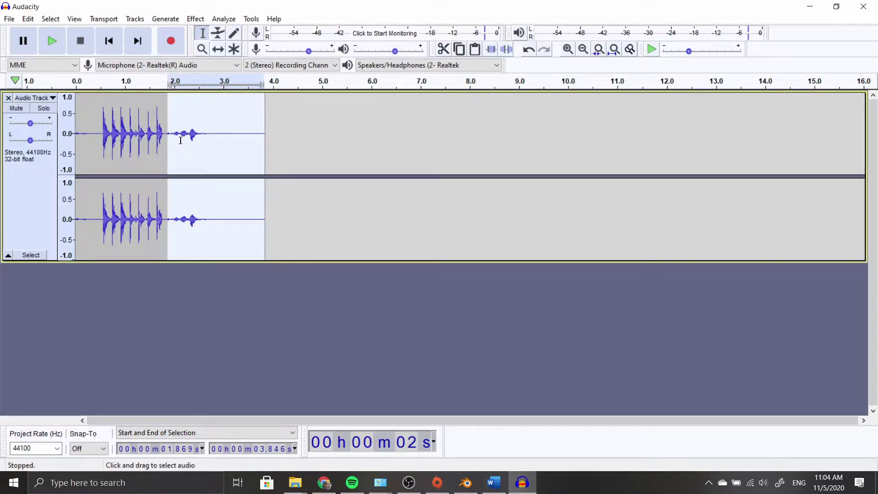
key(Delete)
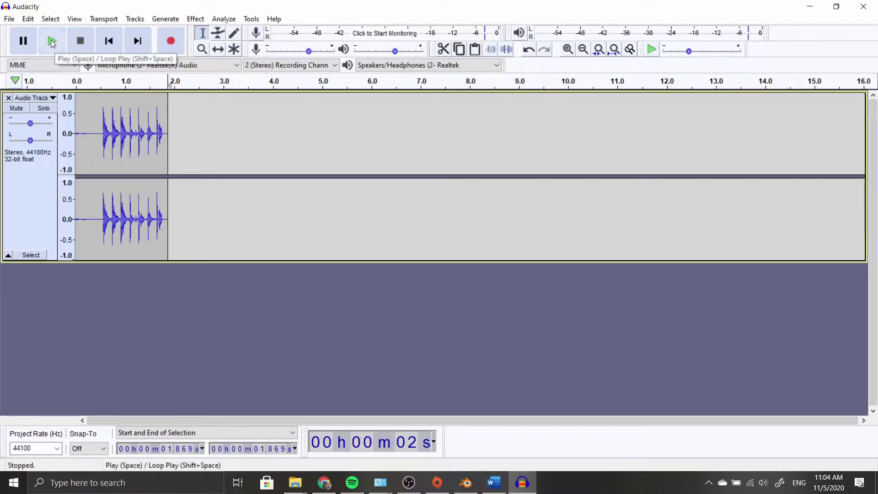
click(80, 84)
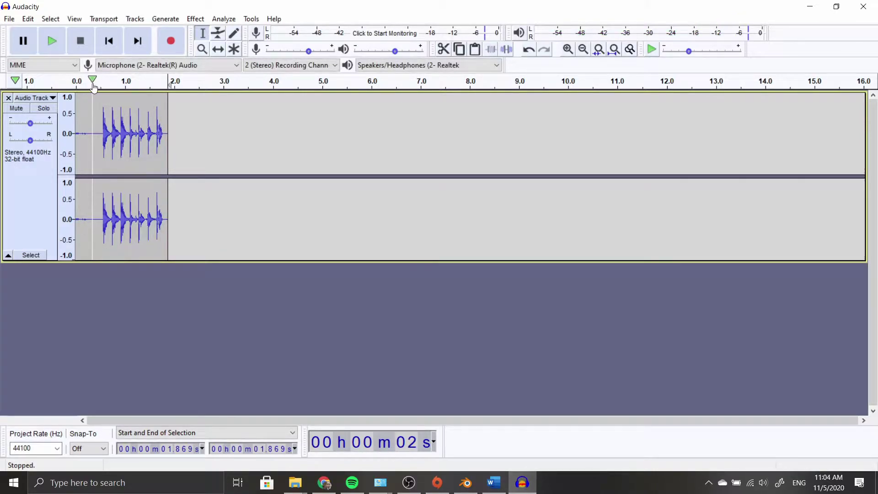
click(89, 176)
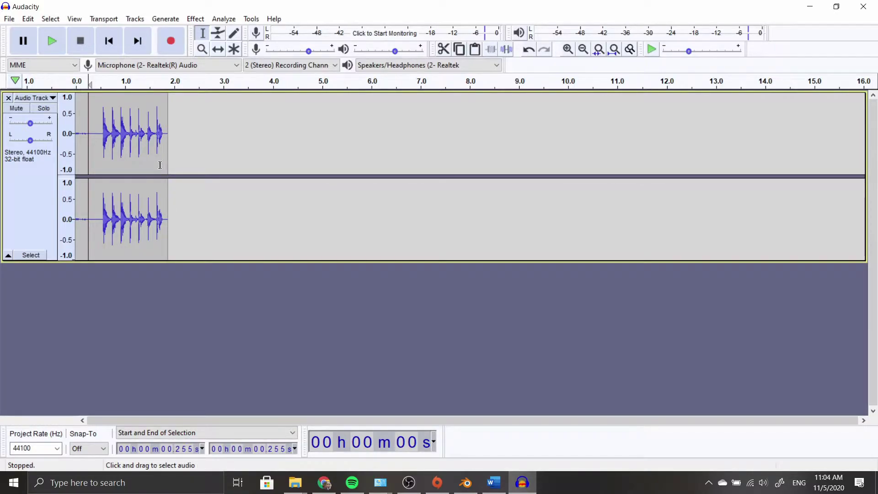
Try to apply the Echo effect to the track with no audio selected.
click(195, 18)
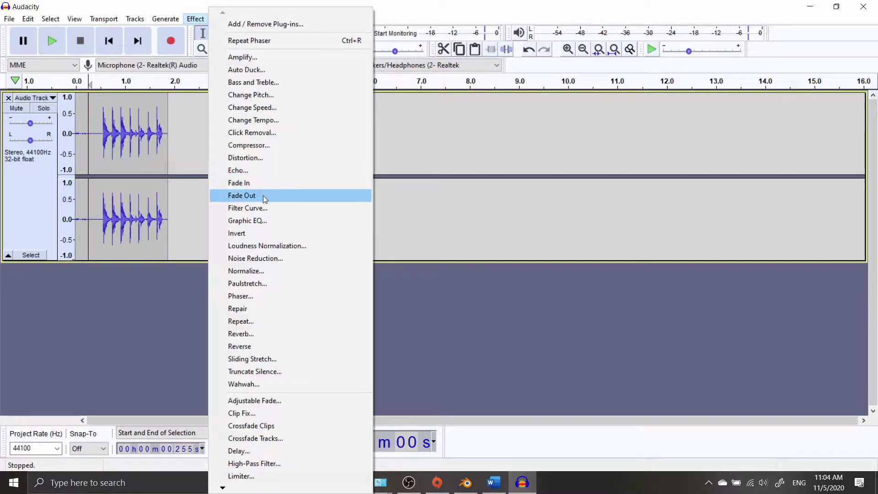
click(248, 170)
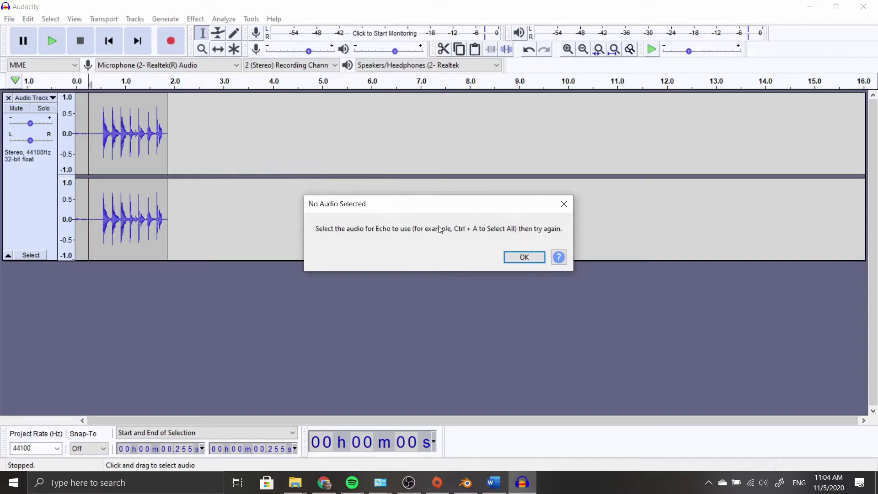
click(510, 256)
Select the whole track and preview the Echo effect with a 1-second delay time and a 0.5 decay factor.
click(35, 191)
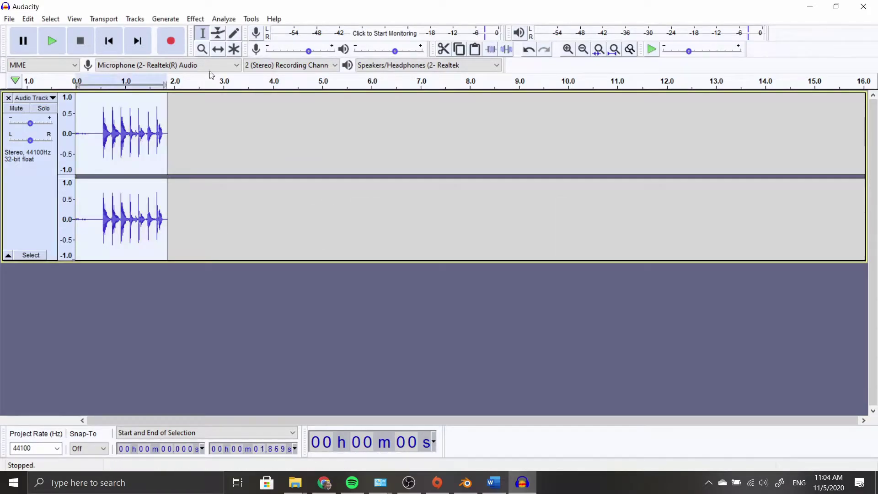
click(200, 21)
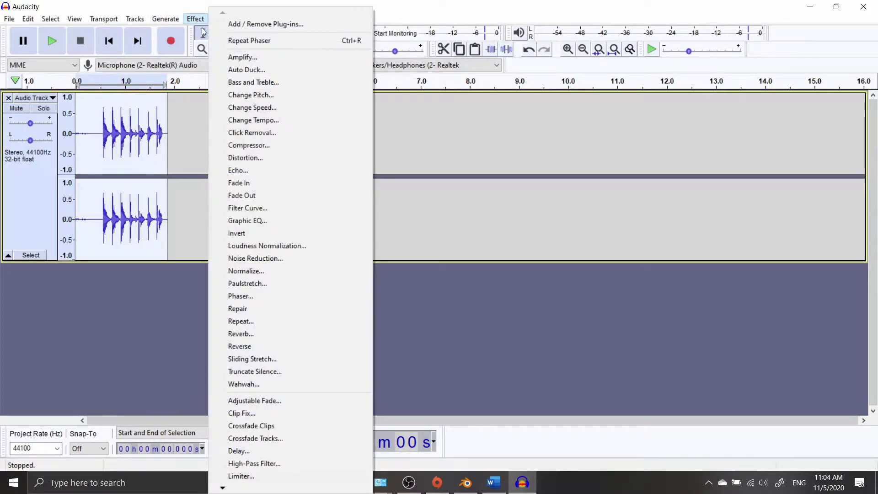
click(263, 170)
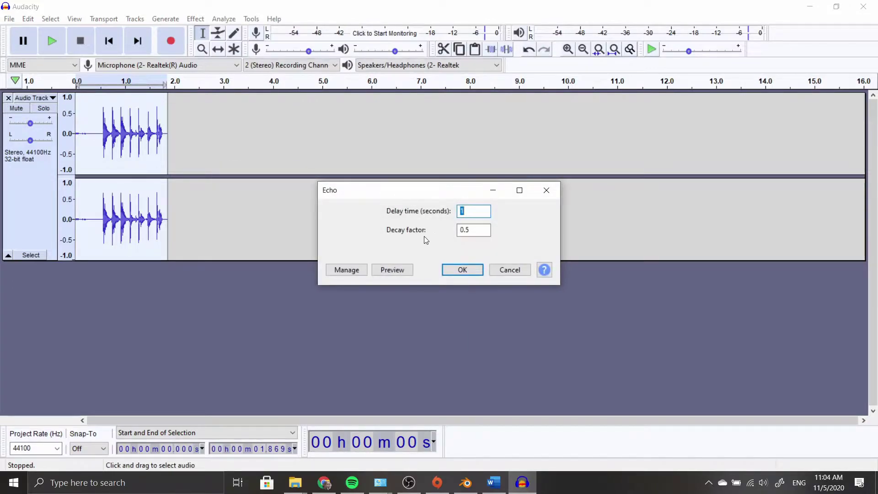
click(395, 270)
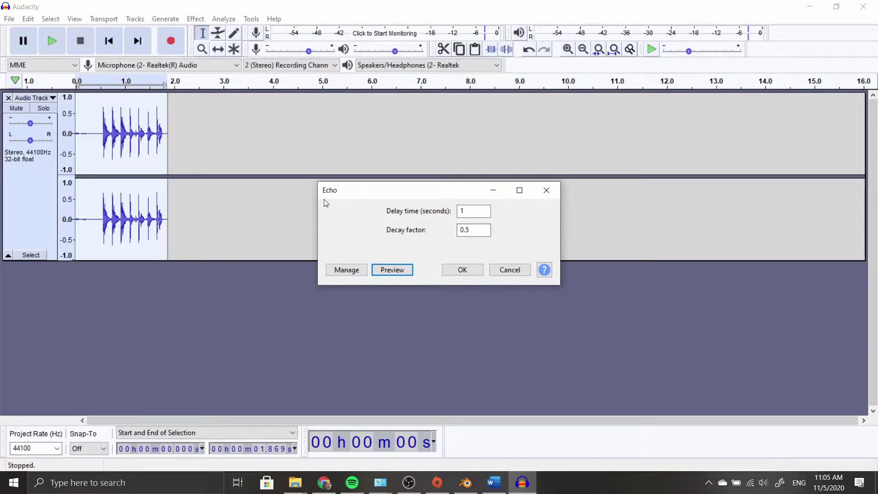
Set the Echo delay time to 0.1 seconds, preview the effect and cancel it without applying.
click(464, 211)
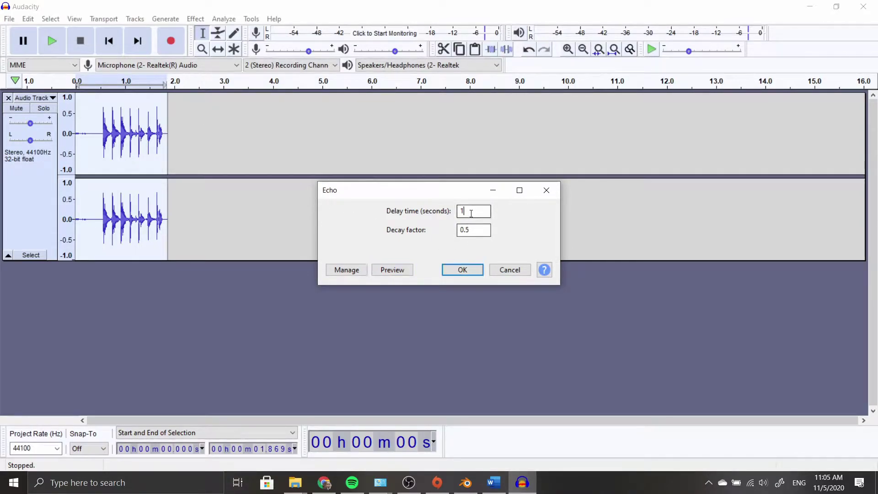
key(BackSpace)
text(.1)
key(Home)
text(0)
click(468, 231)
click(392, 270)
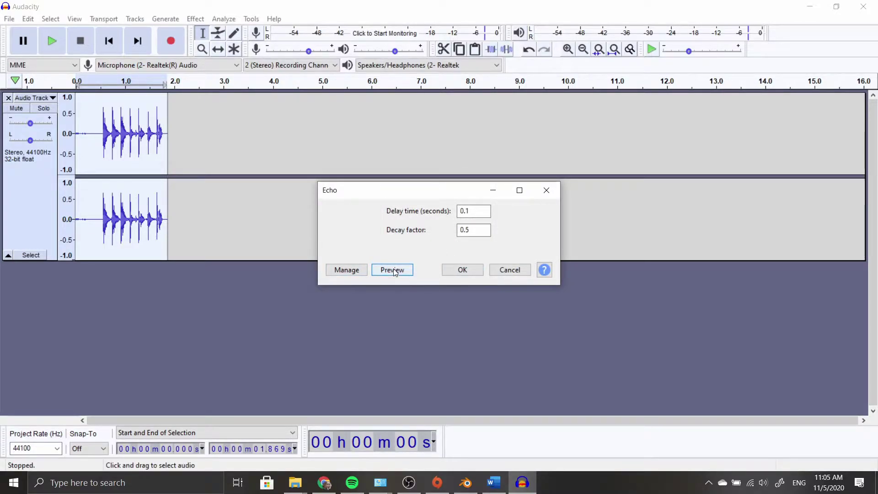
click(503, 273)
Preview the Wahwah effect with its defaults and with LFO frequency 2.4 Hz and start phase 40 degrees, without applying it.
click(200, 19)
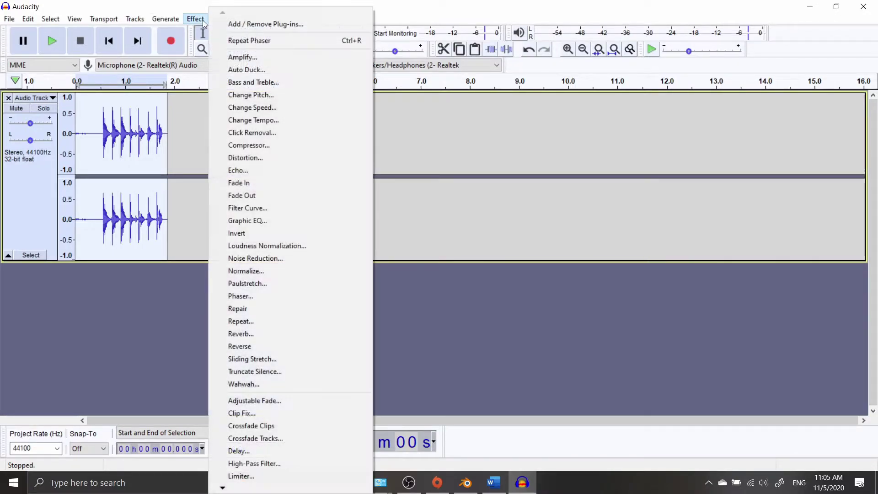
click(265, 384)
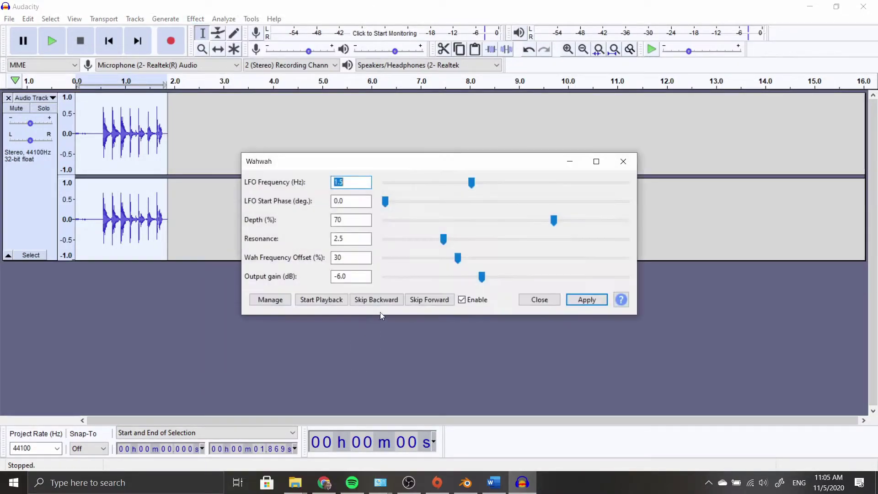
click(339, 306)
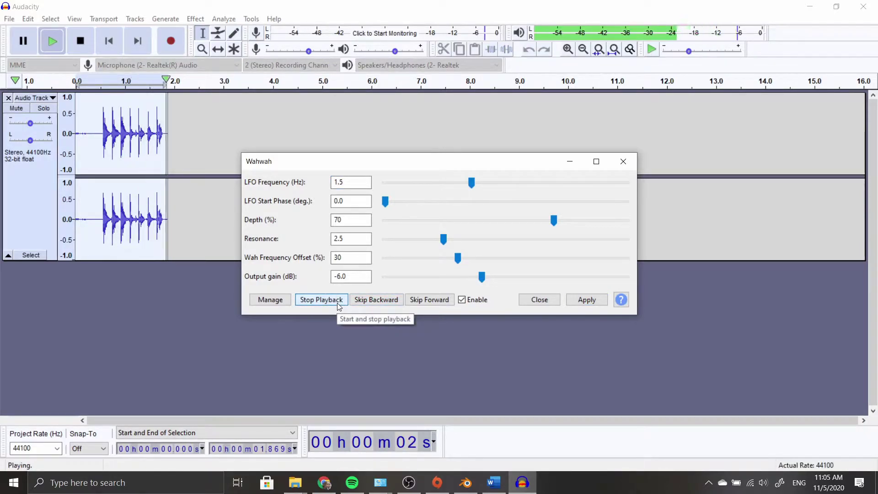
drag(472, 183, 527, 182)
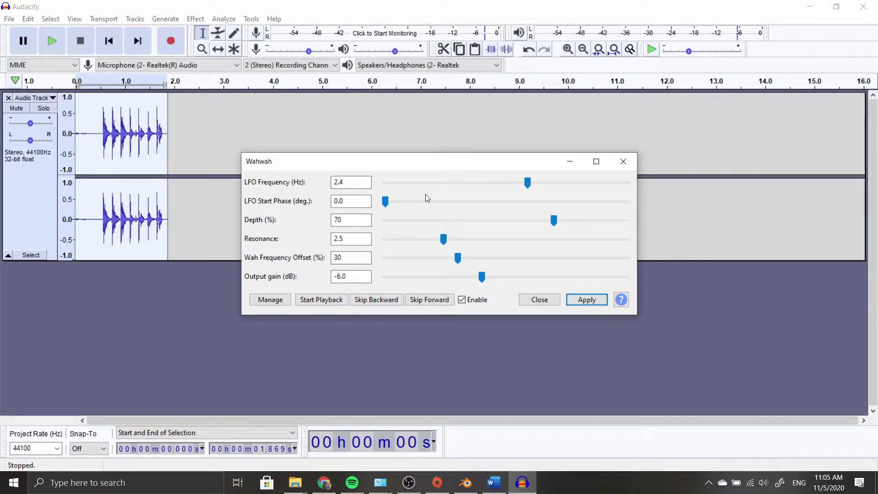
drag(385, 201, 412, 202)
click(324, 302)
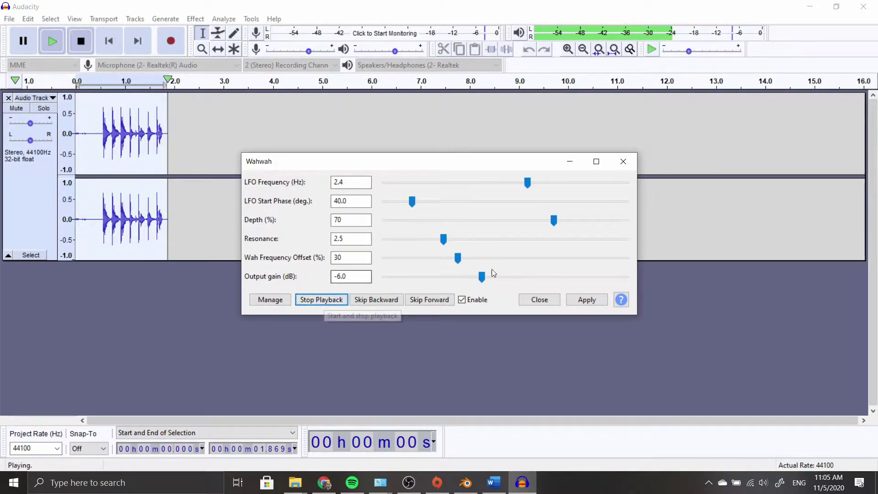
click(541, 300)
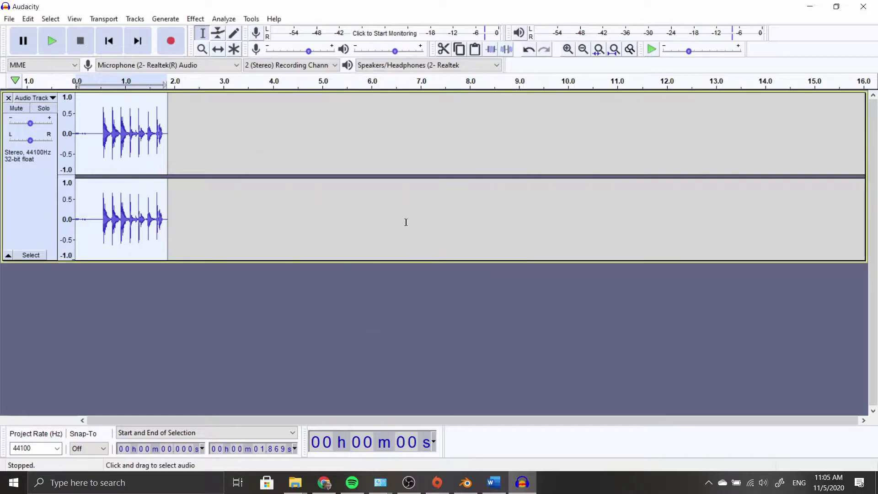
Preview the Phaser effect with its defaults and with 14 stages, LFO frequency 0.9 Hz and start phase 30 degrees, without applying it.
click(196, 18)
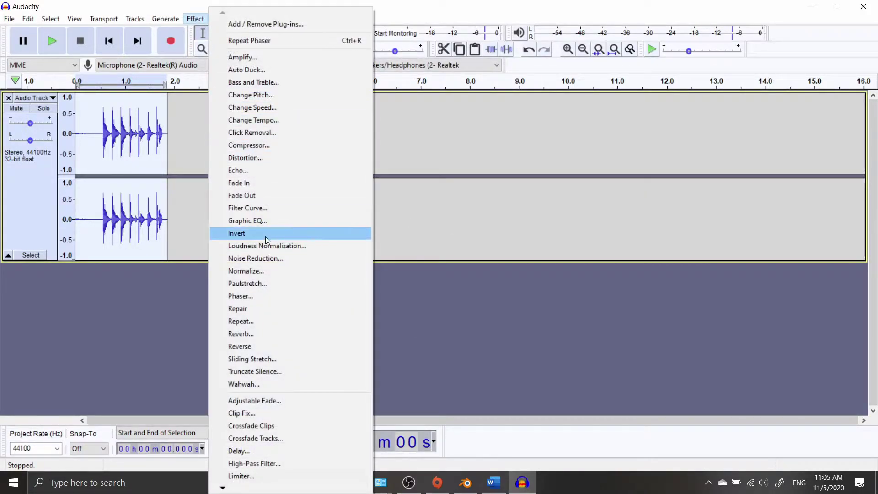
click(260, 298)
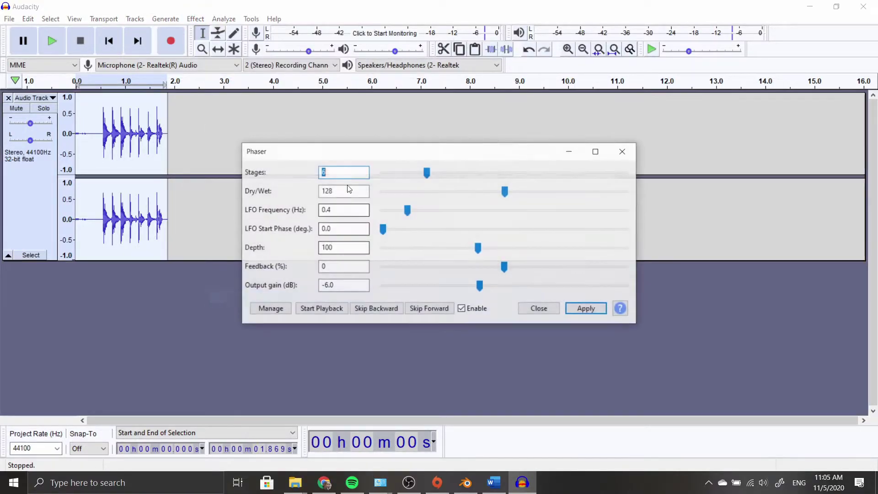
click(330, 309)
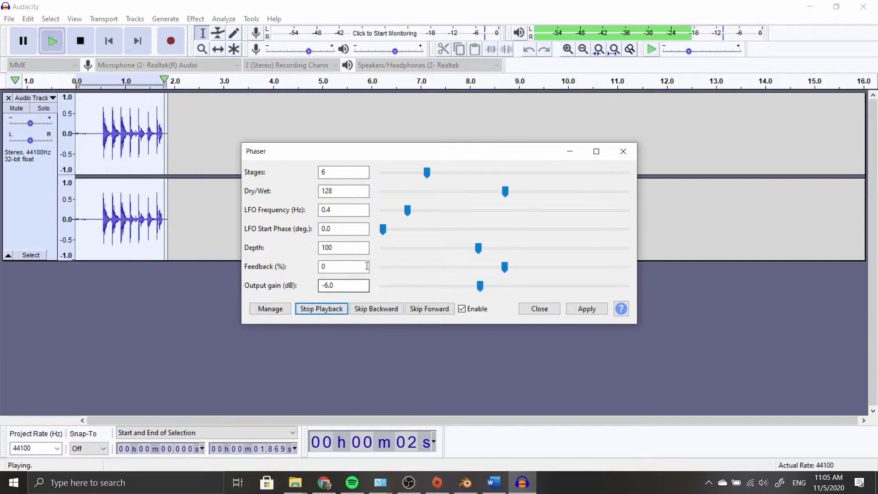
drag(427, 173, 527, 173)
click(417, 210)
drag(398, 229, 404, 229)
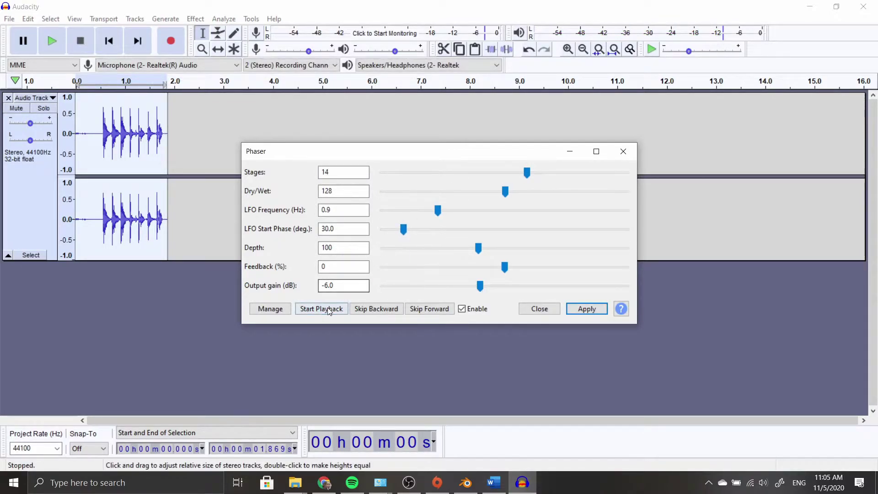
click(327, 307)
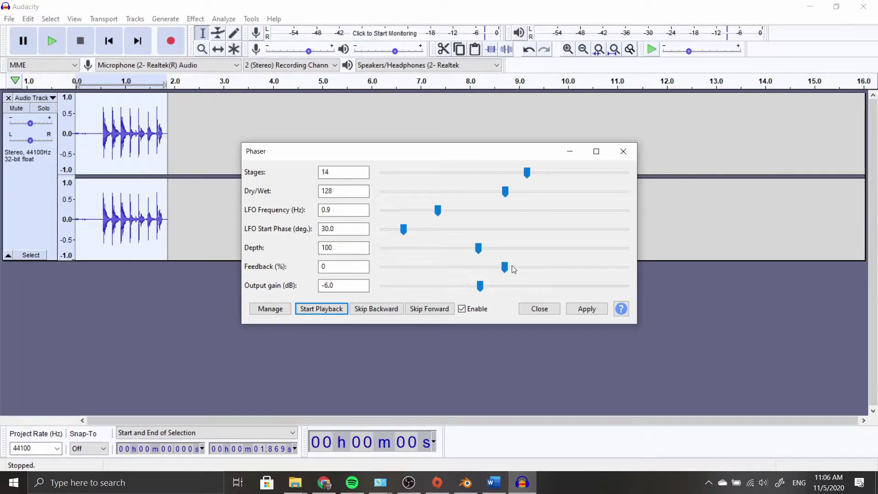
click(544, 309)
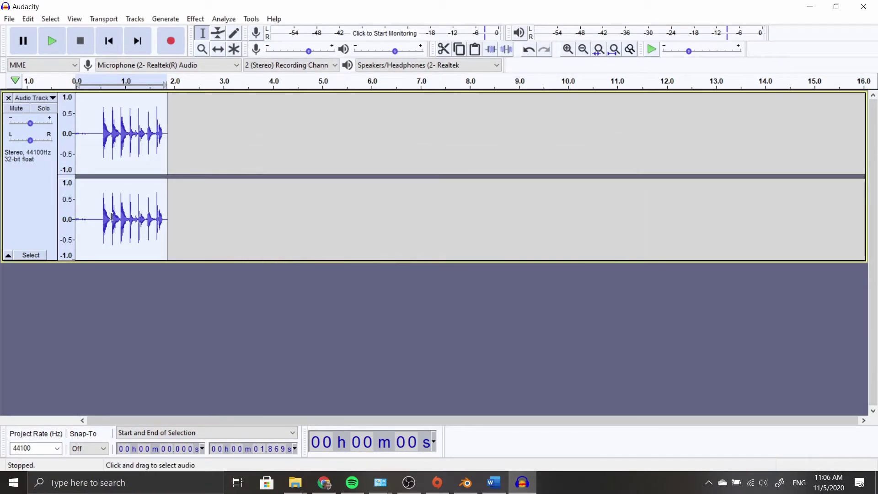
Reselect the whole track and start exporting the project audio as an MP3.
click(248, 162)
click(94, 144)
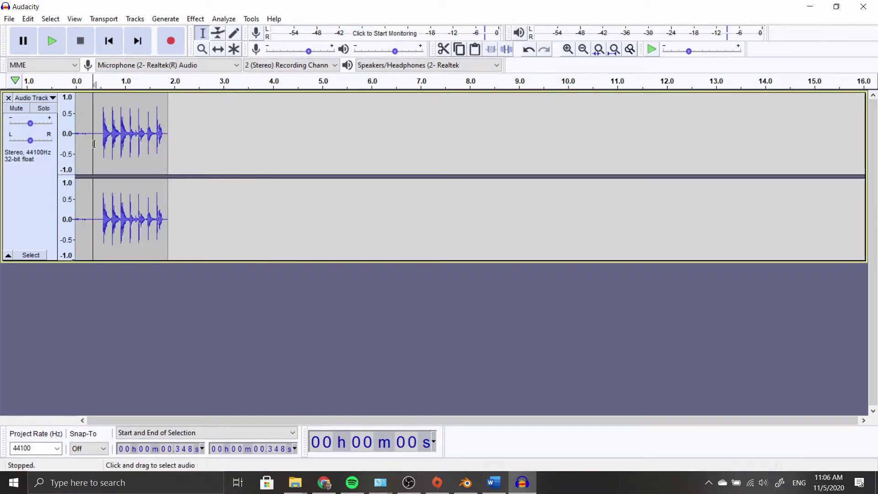
click(44, 185)
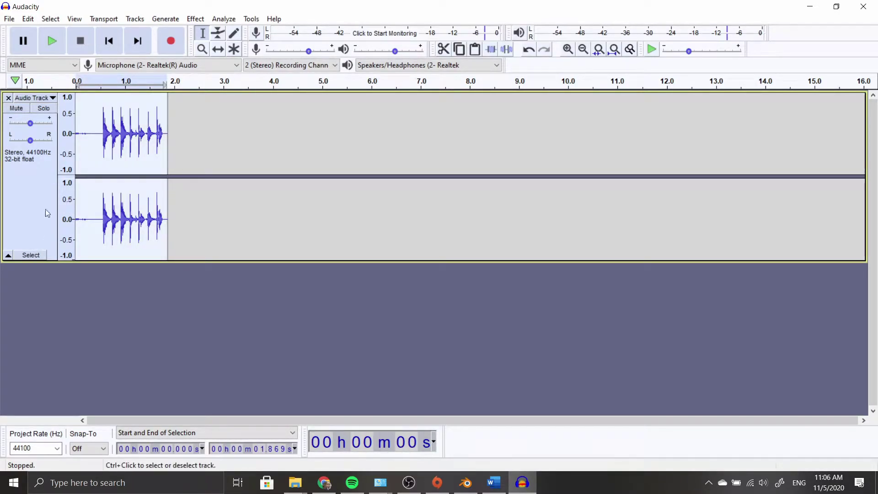
click(9, 19)
mouse_move(32, 105)
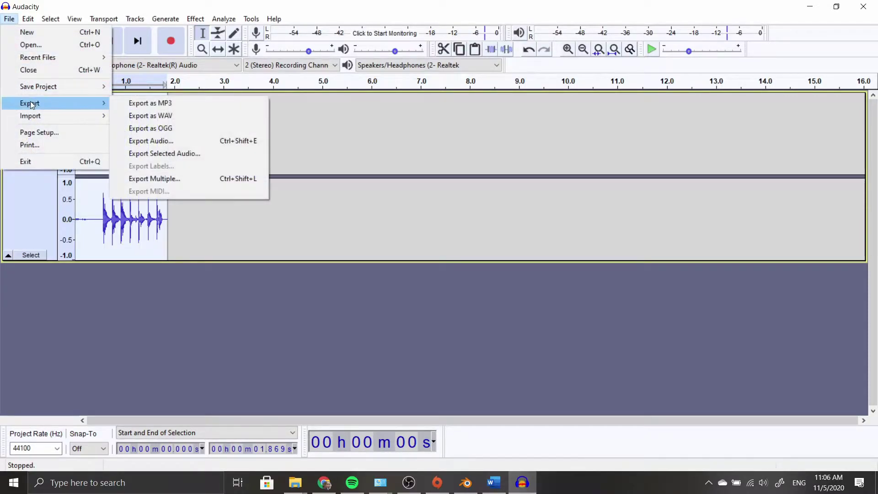
click(174, 101)
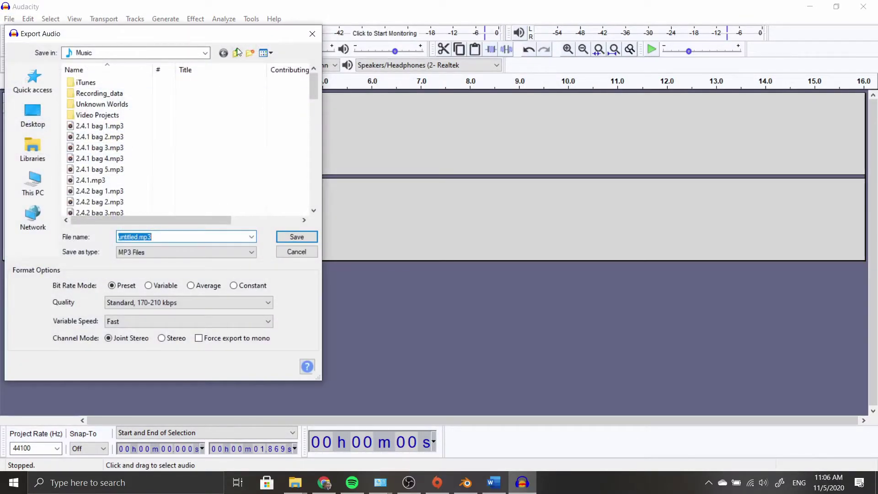
Name the export file materites.mp3.
drag(260, 36, 338, 36)
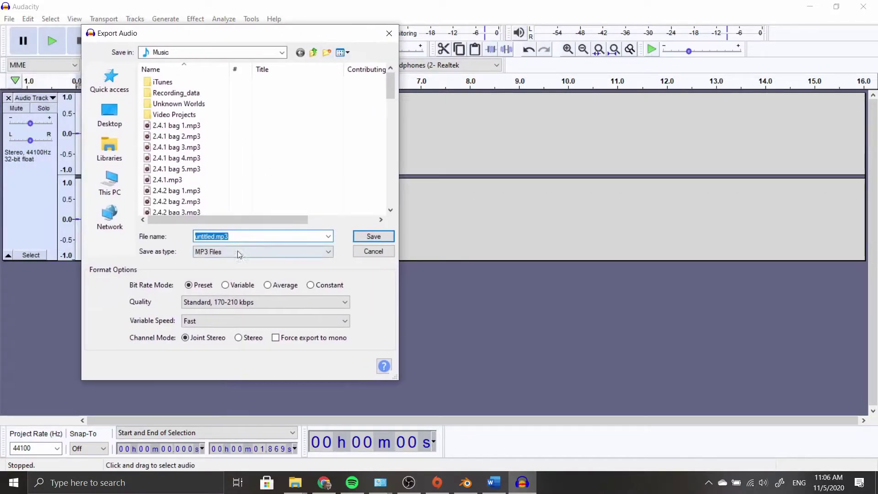
click(199, 235)
double_click(200, 235)
key(Home)
key(ctrl+shift+Right)
key(shift+Left)
text(materites)
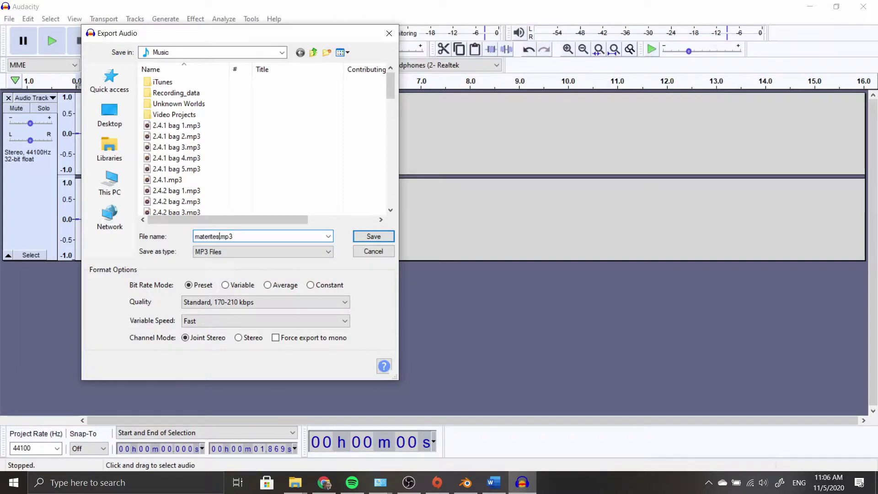
Examine the available export file types and the MP3 quality presets.
click(265, 252)
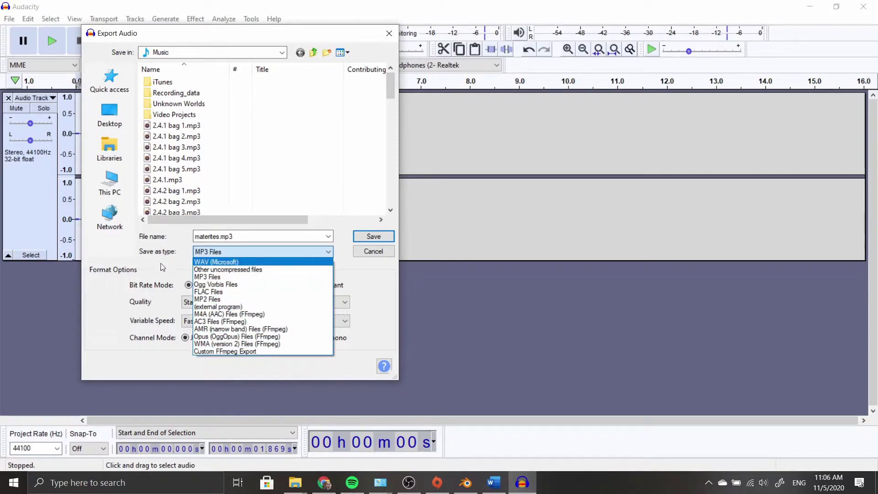
click(175, 267)
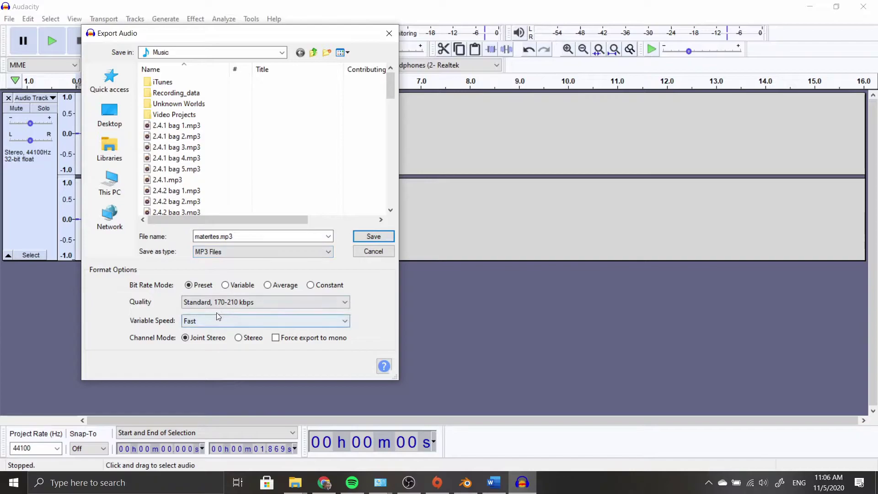
click(228, 306)
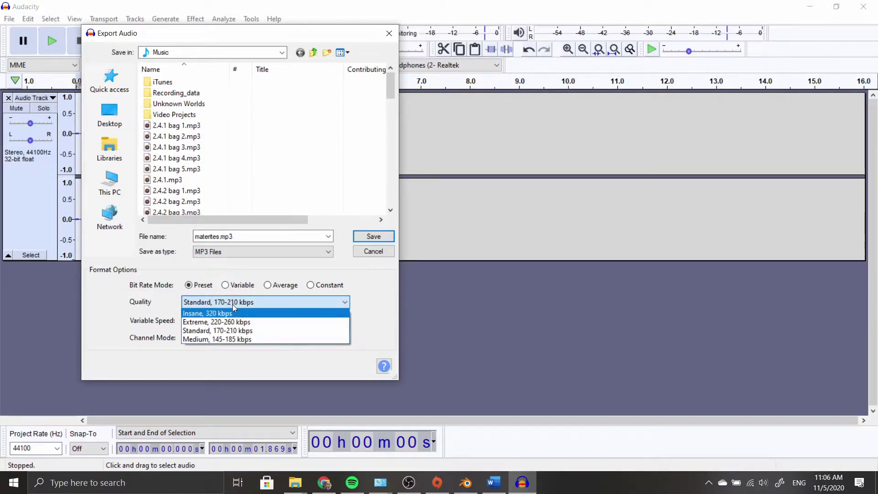
click(229, 304)
click(232, 306)
click(232, 305)
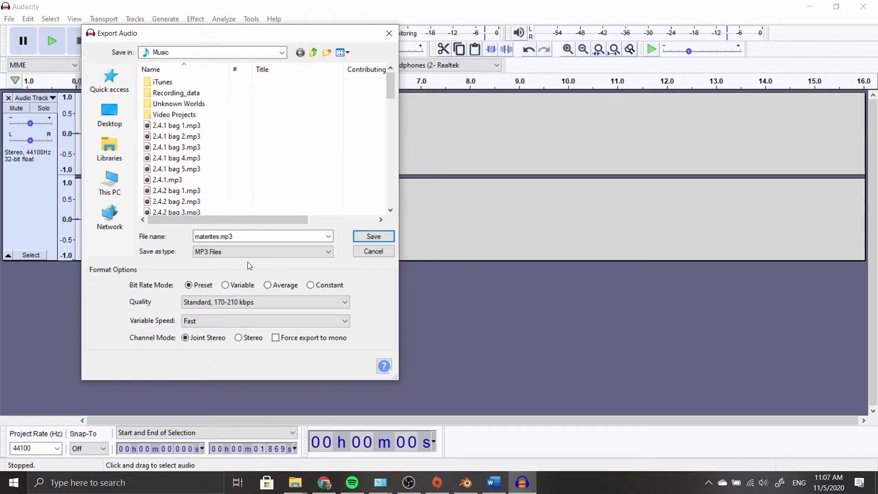
Save the MP3 in the Music folder with all metadata tags, from artist name to comments, left blank.
click(373, 236)
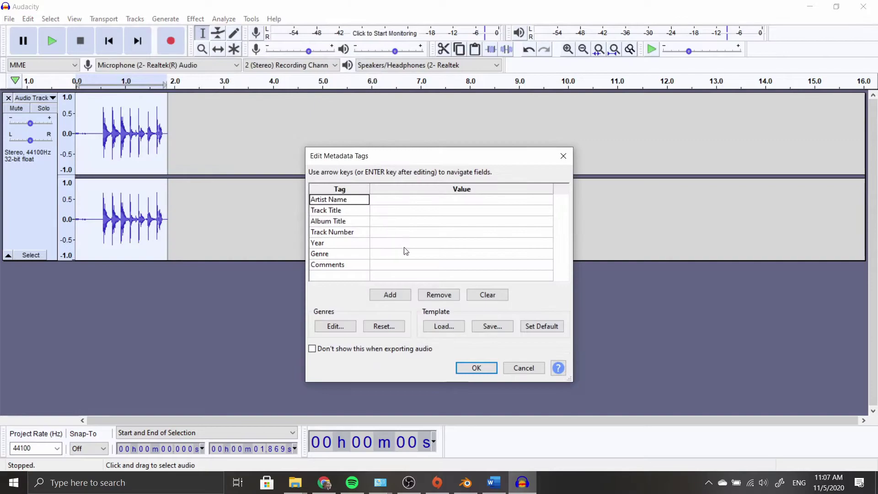
click(405, 201)
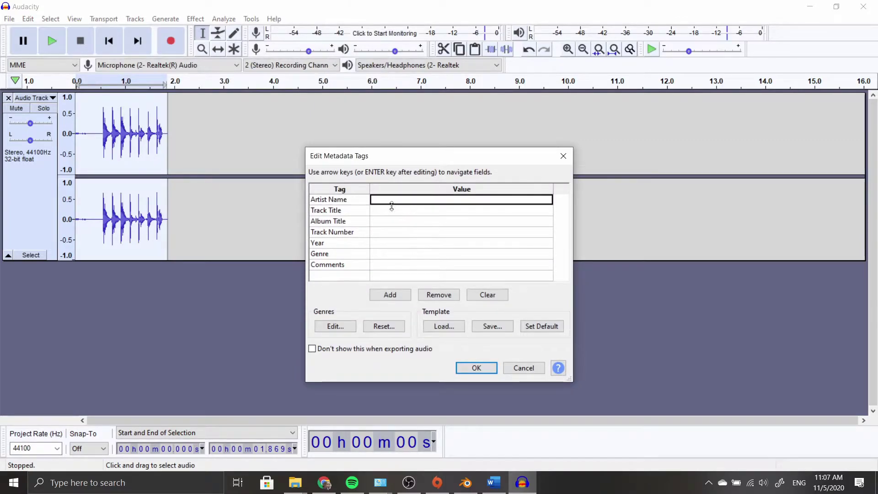
click(405, 215)
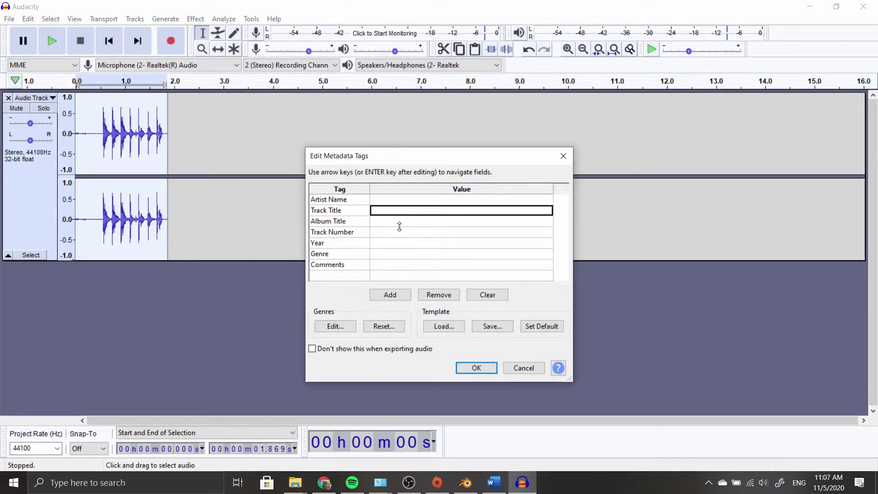
click(397, 224)
click(395, 237)
click(394, 248)
click(394, 256)
click(392, 266)
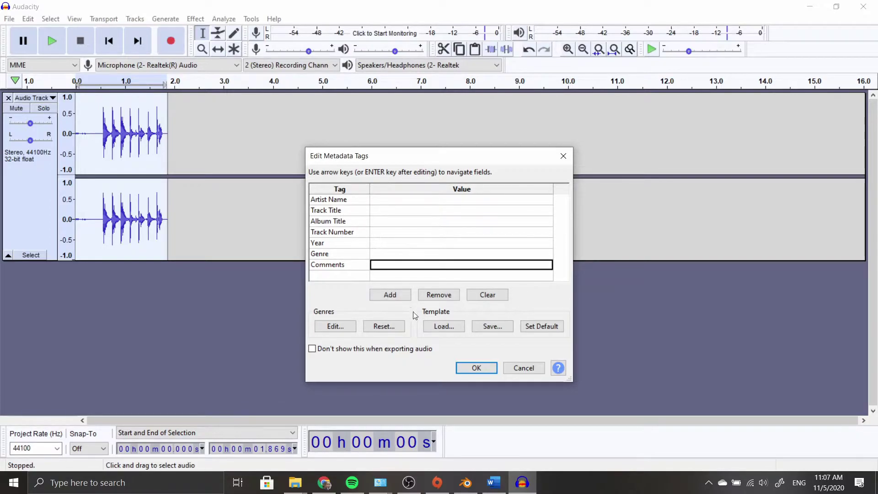
click(476, 368)
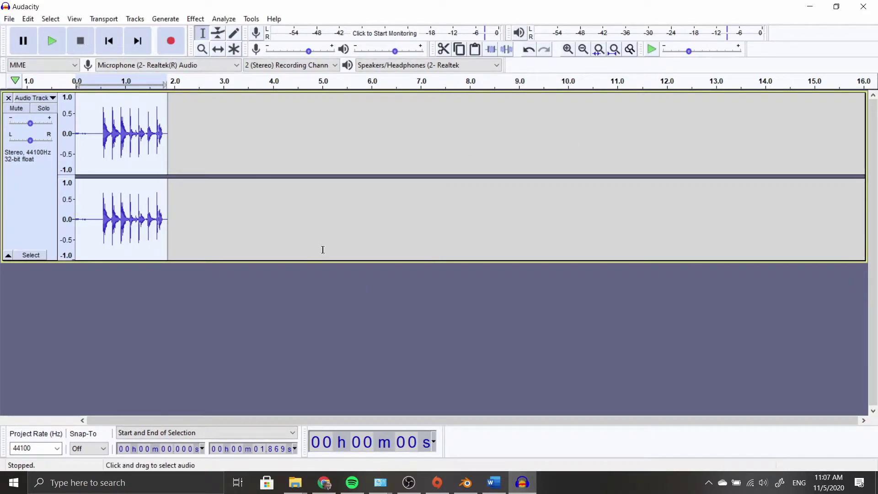
Switch to Chrome and open the Lame and FFmpeg libraries page for Audacity.
click(331, 482)
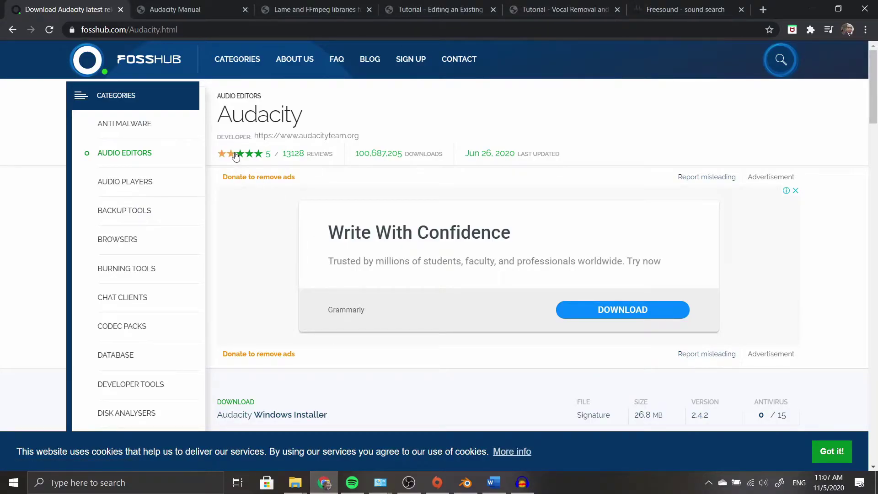
click(311, 8)
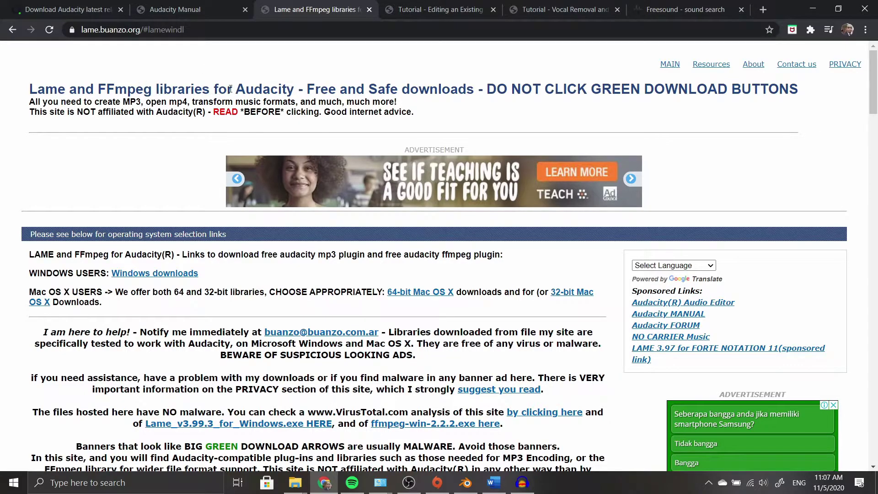
Highlight the web address of the Lame and FFmpeg libraries page and review its Windows and Mac OS X download links.
click(72, 30)
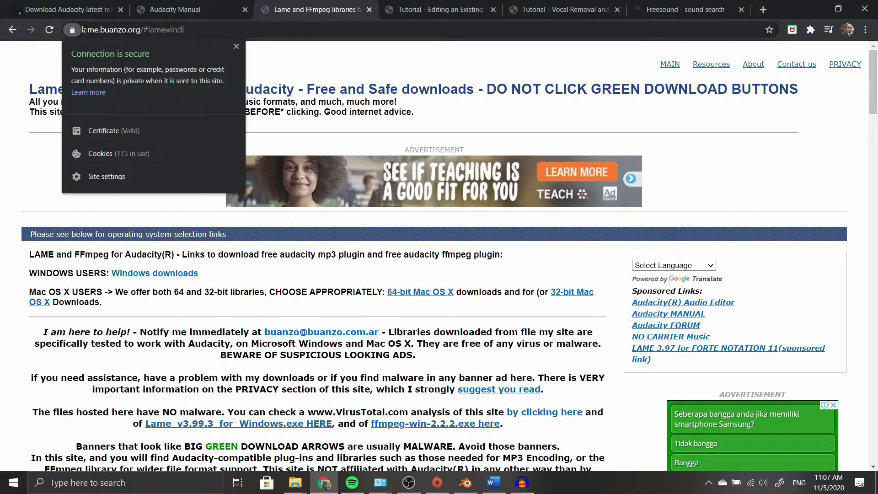
click(87, 30)
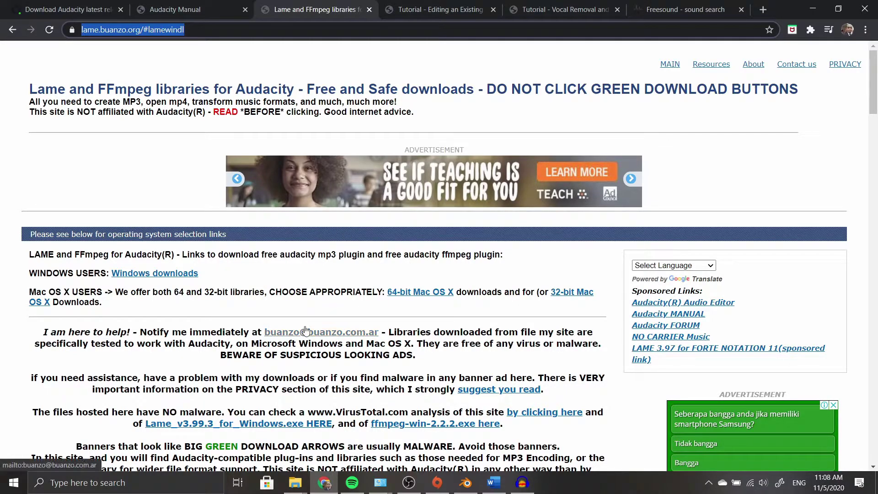
scroll(302, 281, down, 2)
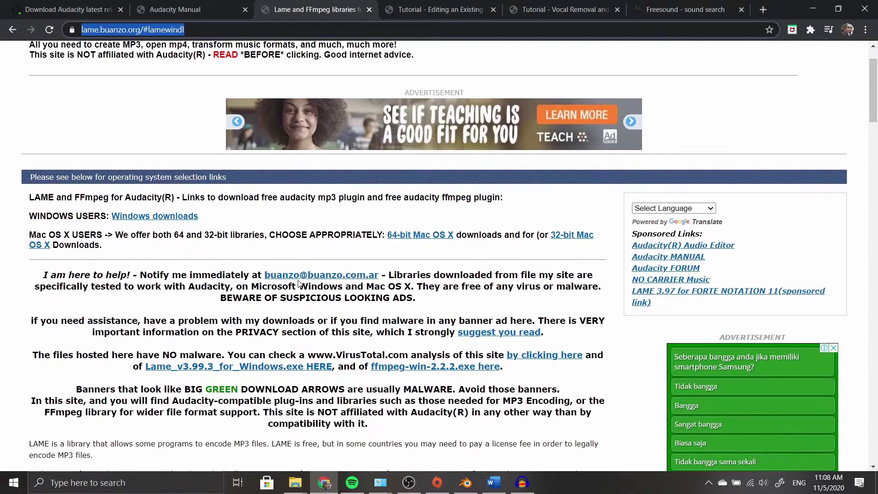
scroll(302, 280, down, 1)
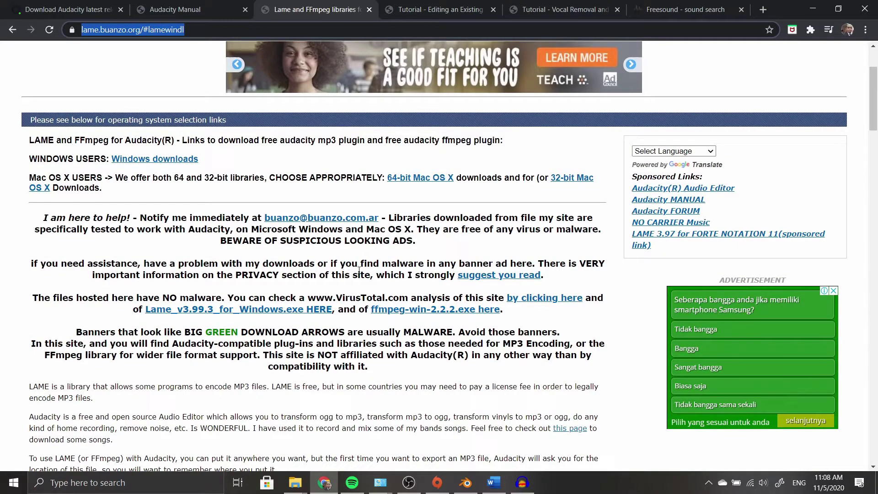
scroll(359, 270, up, 3)
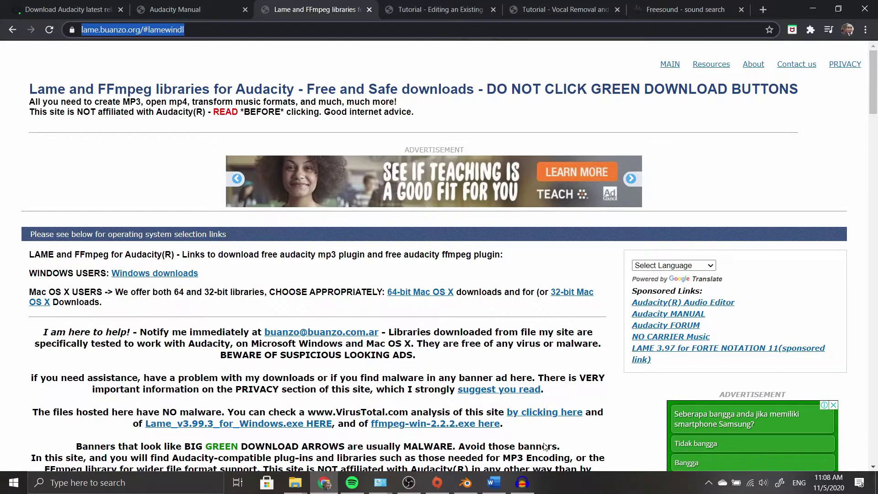
Switch to File Explorer, open the Music folder sorted by date modified, and select the exported materites.mp3.
click(523, 483)
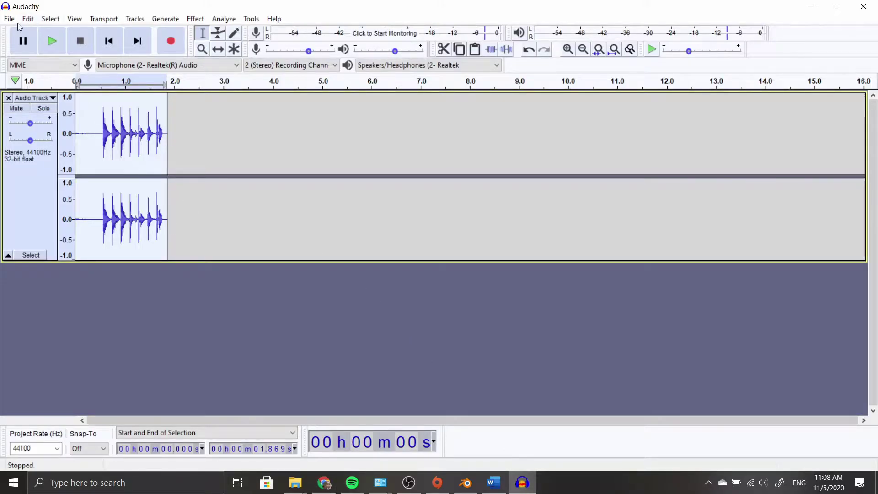
click(295, 482)
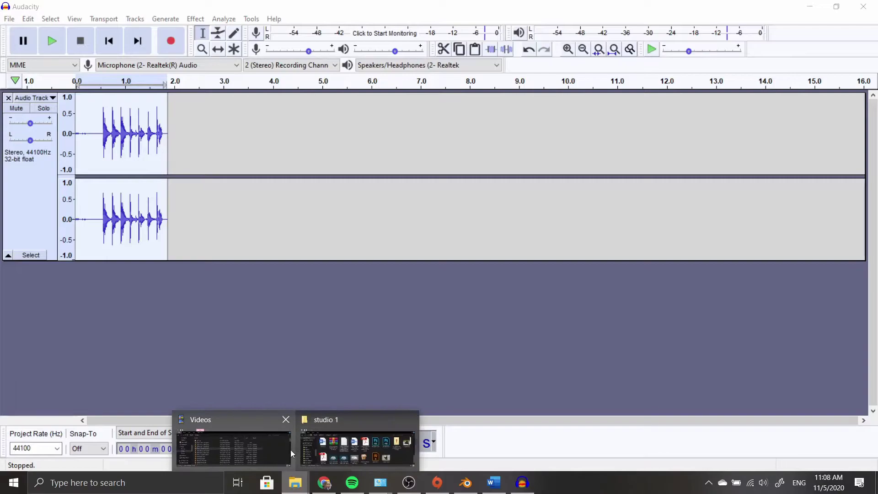
click(267, 448)
click(154, 239)
scroll(173, 243, up, 3)
click(168, 183)
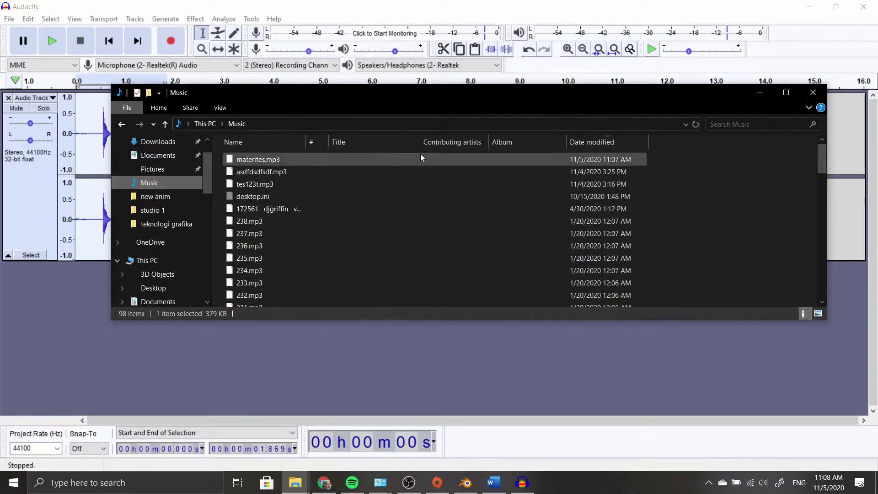
click(603, 144)
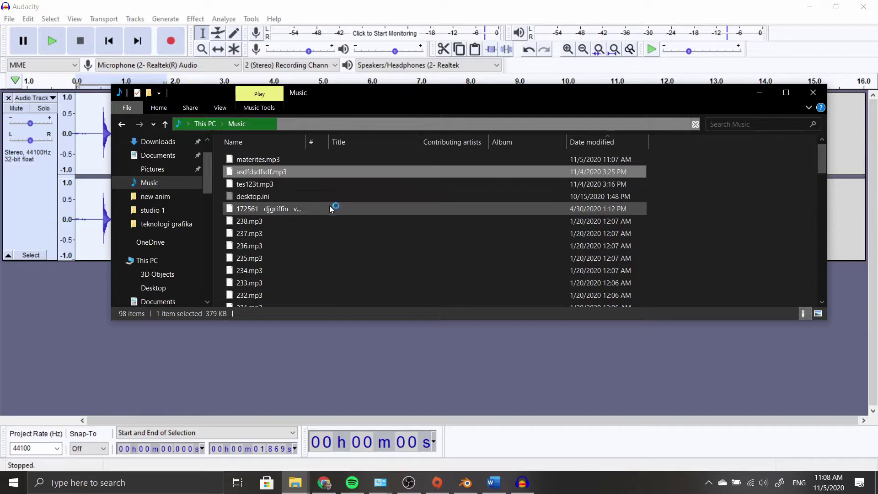
click(272, 161)
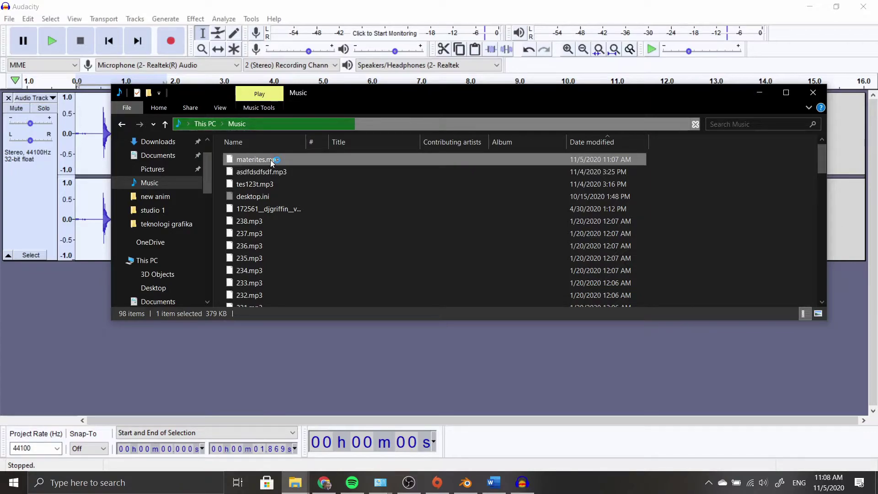
Launch VLC media player and play materites.mp3 from the Music folder in it.
key(super)
text(vlc)
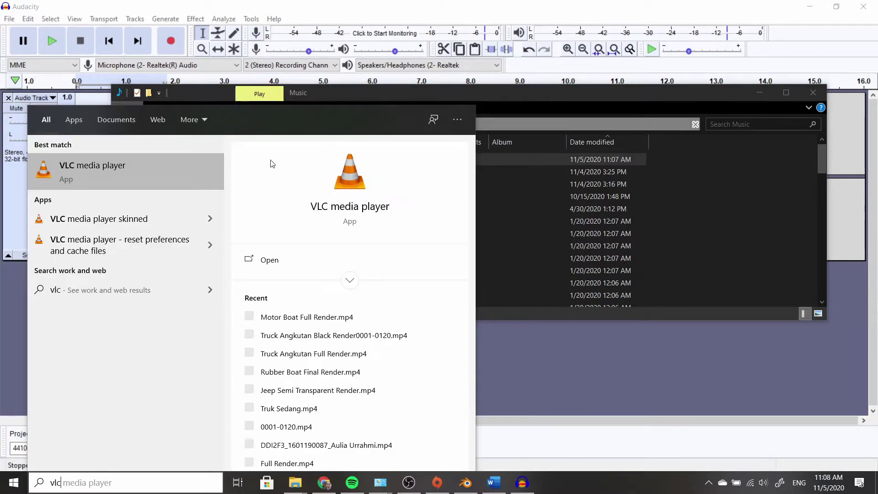
key(Return)
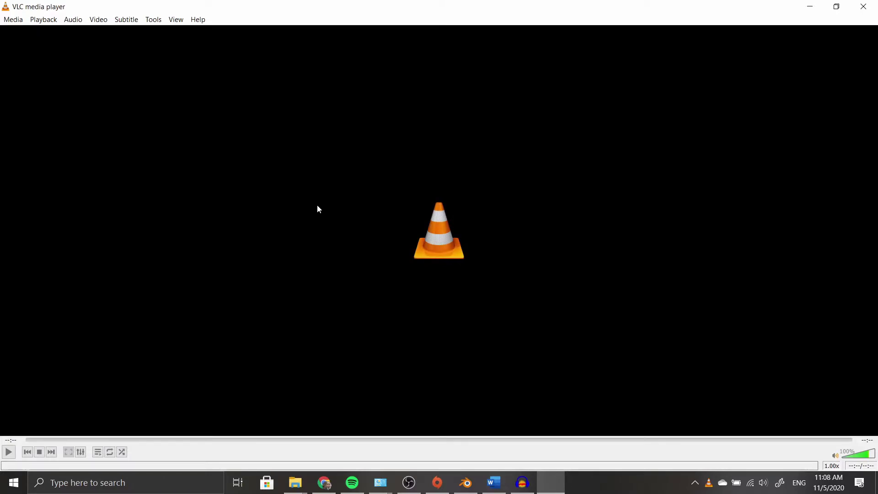
key(alt+Tab)
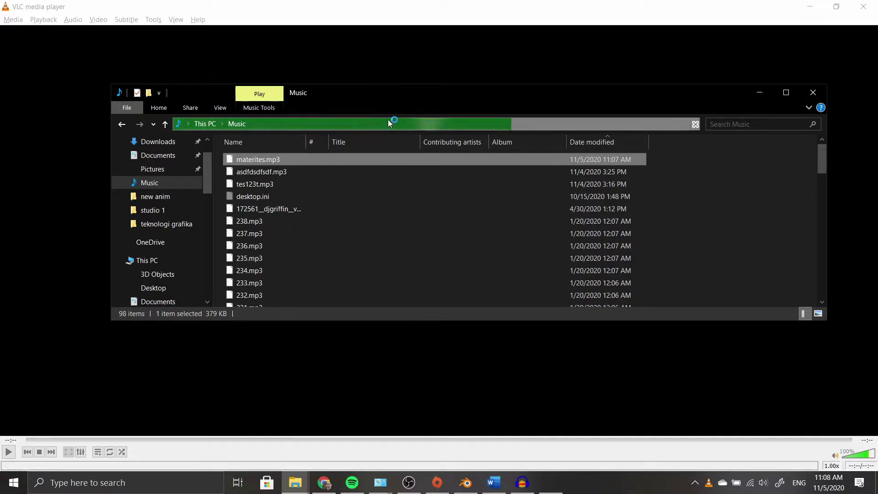
drag(399, 94, 571, 73)
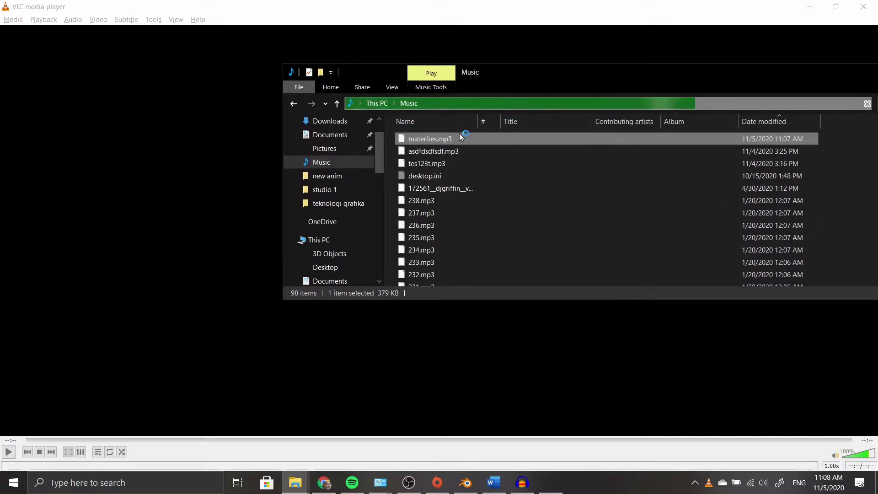
drag(454, 136, 206, 237)
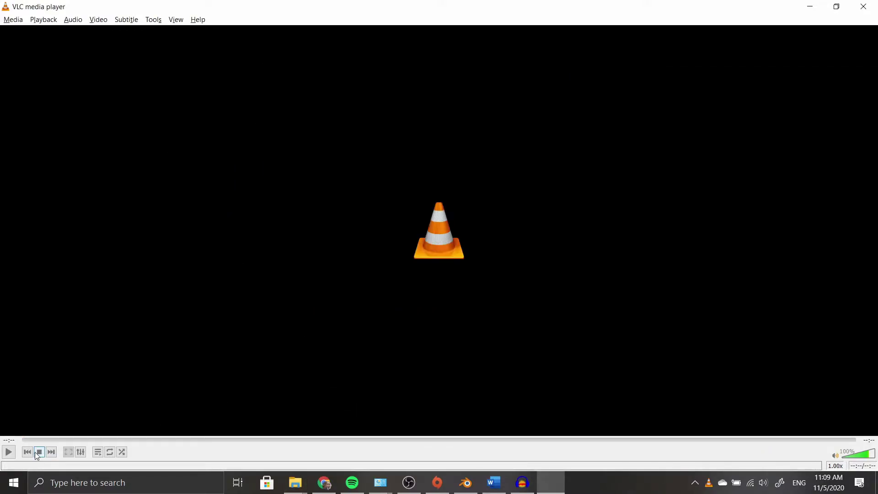
click(9, 453)
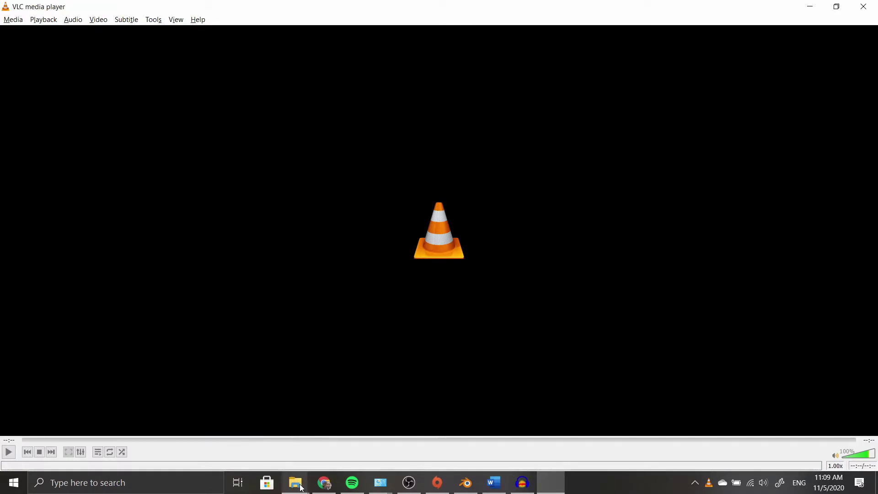
Return to the Music folder in File Explorer and check the file properties of materites.mp3.
mouse_move(295, 483)
click(262, 444)
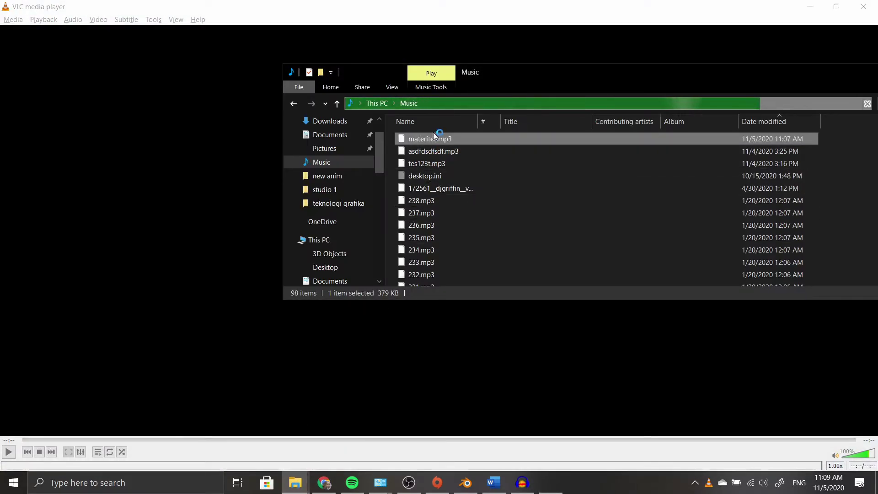
right_click(445, 138)
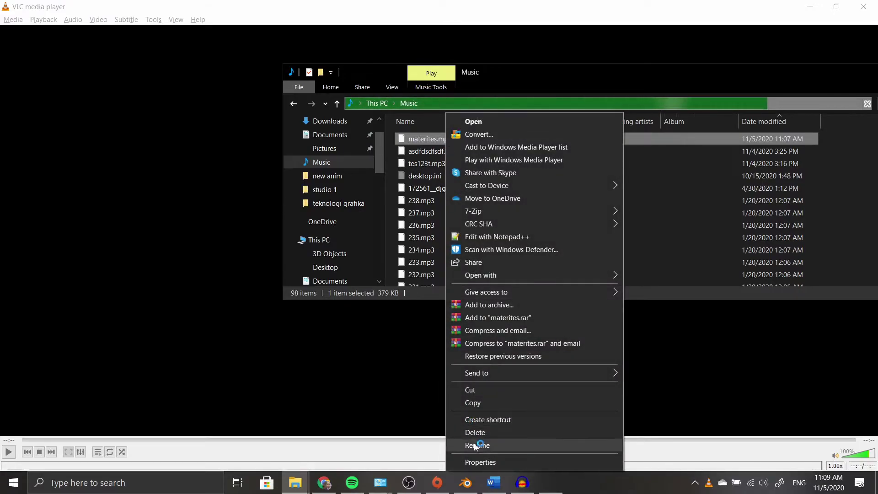
click(482, 463)
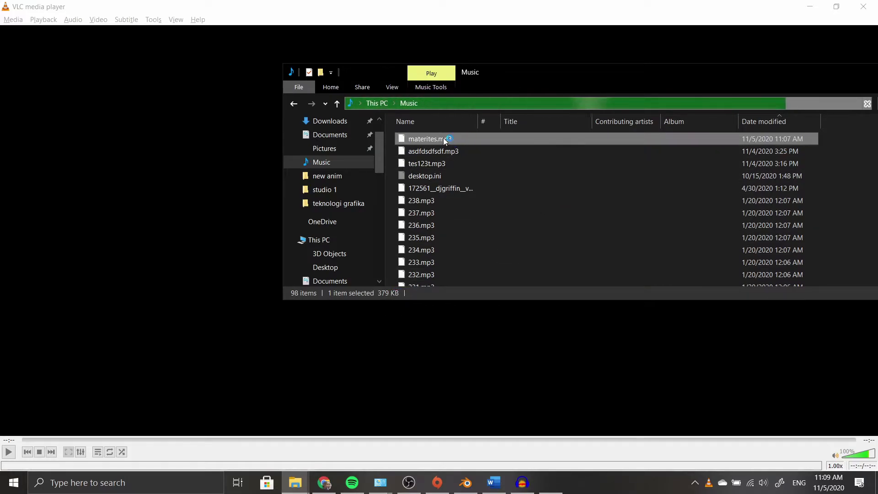
Switch to Audacity and export the clip as a WAV file named materitest in the Music folder, accepting the metadata tags as they are.
click(329, 479)
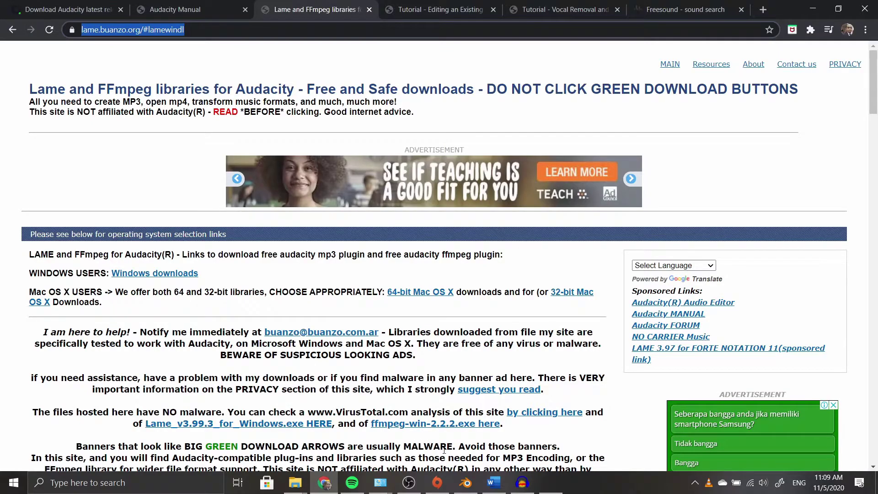
click(523, 482)
click(246, 157)
click(49, 202)
click(9, 19)
mouse_move(83, 102)
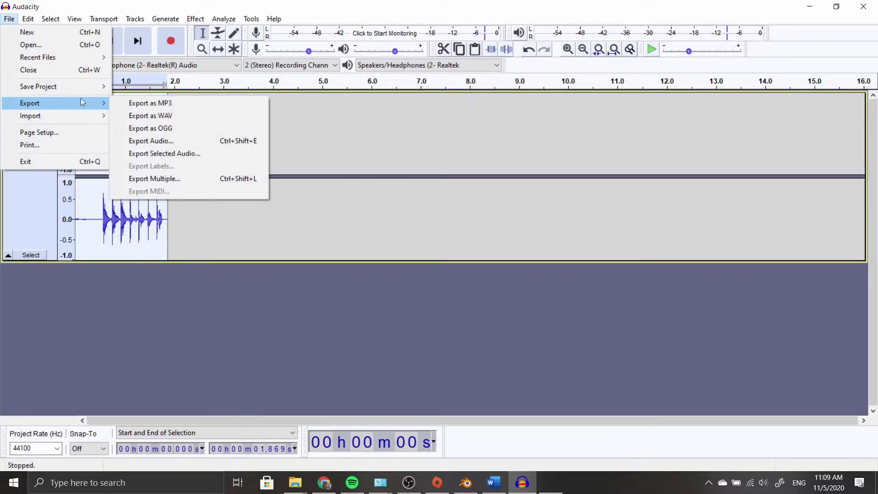
click(137, 116)
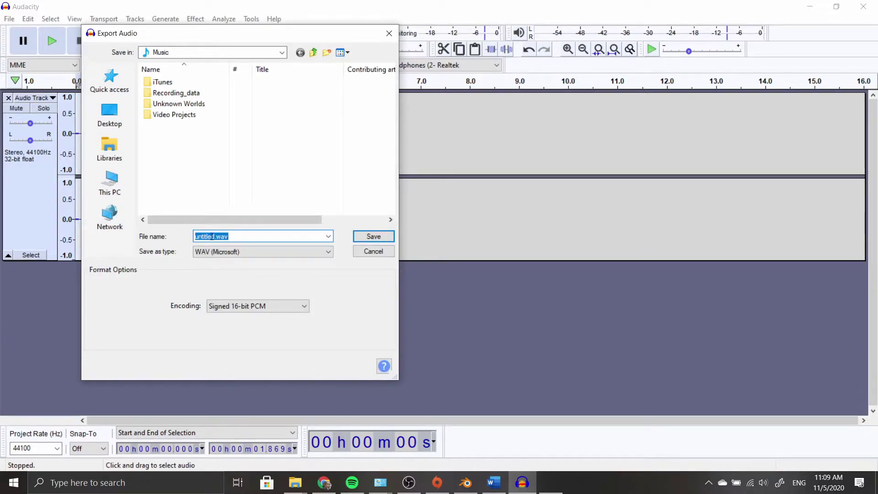
text(matertest)
click(364, 237)
click(468, 369)
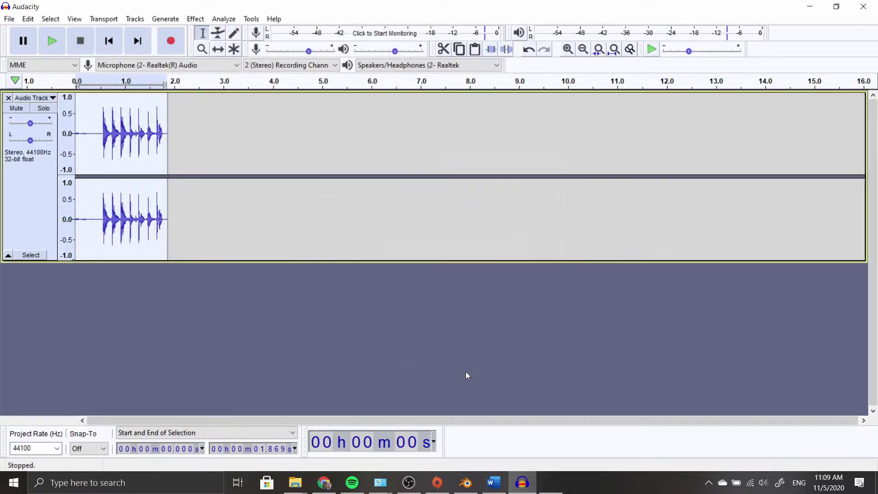
Switch to File Explorer, reload the Music folder, sort it by date modified, and locate the exported materitest.wav.
mouse_move(285, 480)
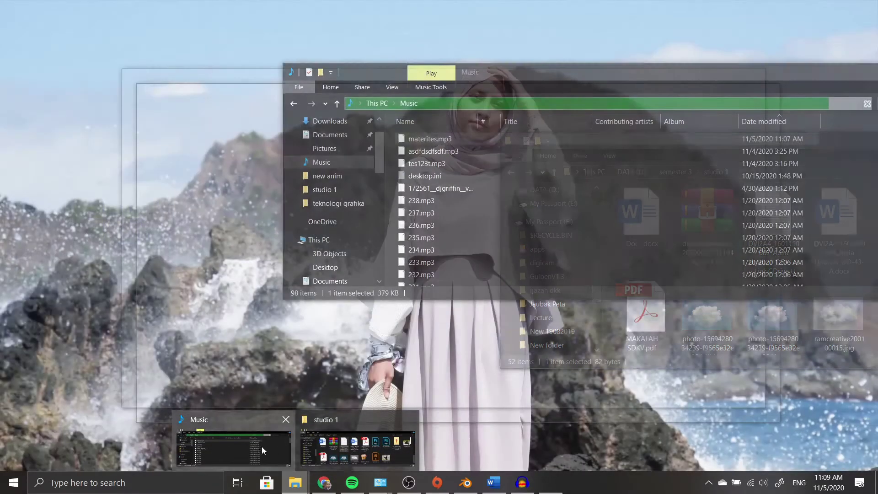
click(262, 446)
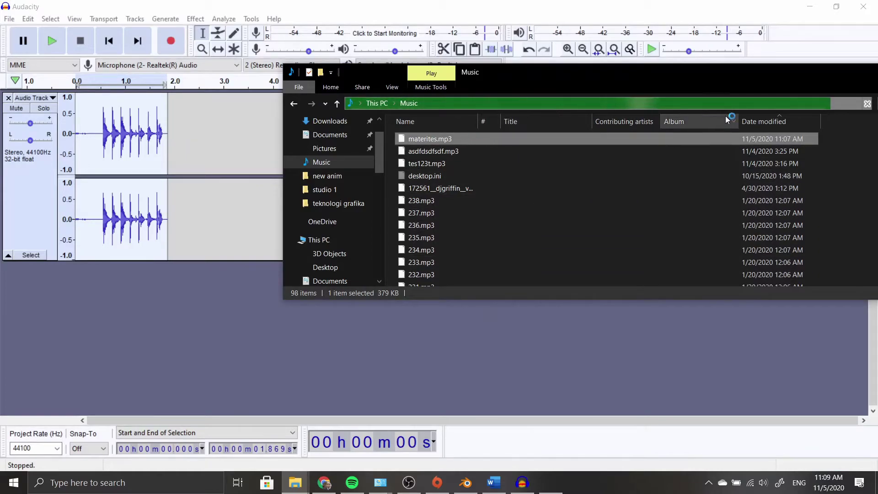
click(500, 176)
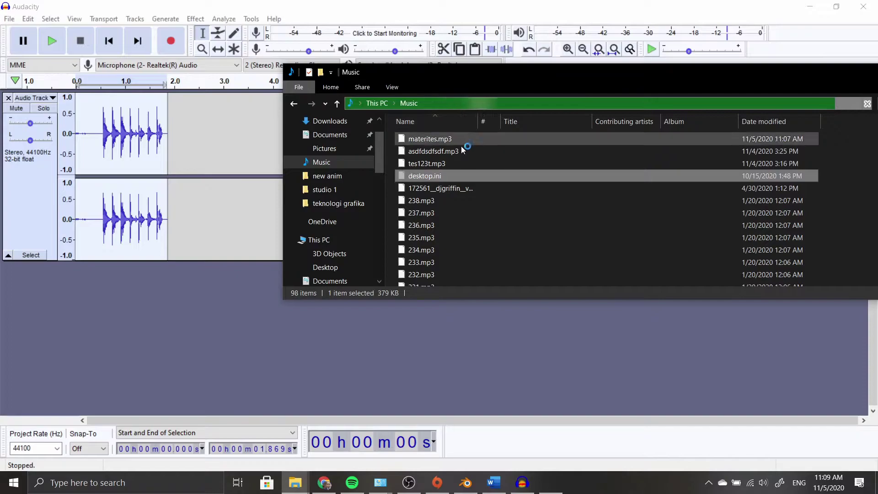
click(339, 174)
click(340, 167)
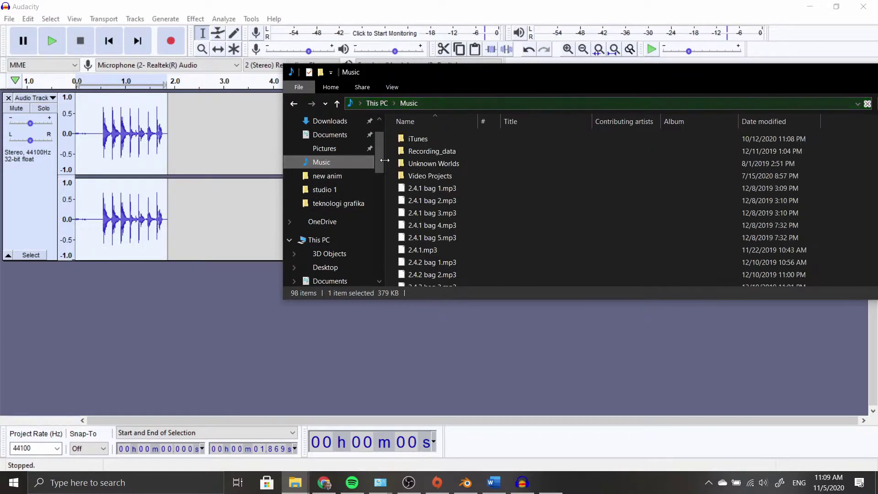
scroll(350, 219, down, 3)
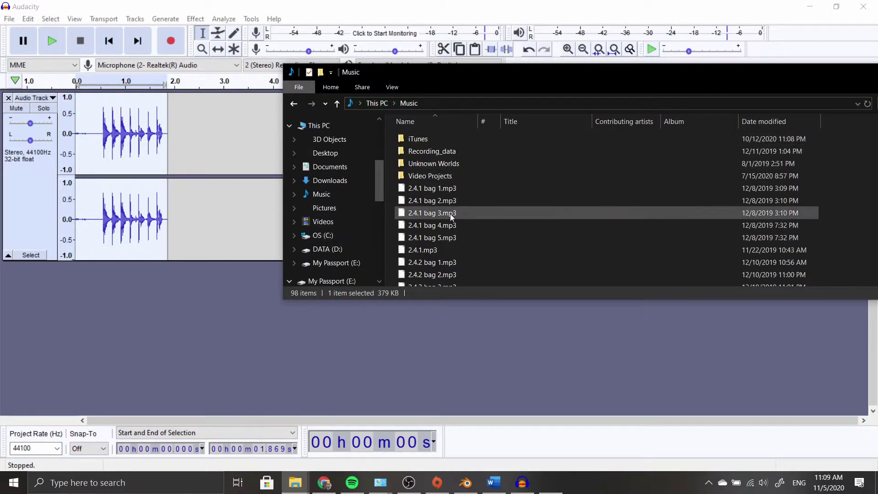
scroll(349, 190, up, 3)
scroll(350, 183, up, 2)
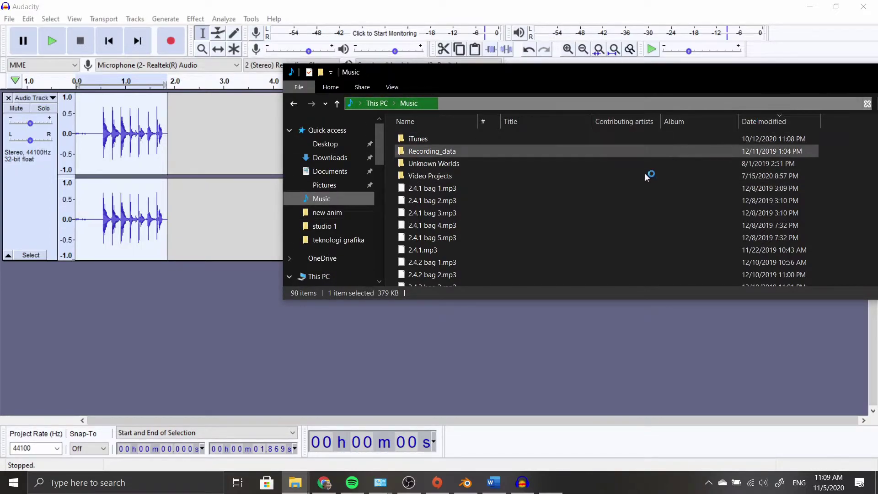
click(544, 239)
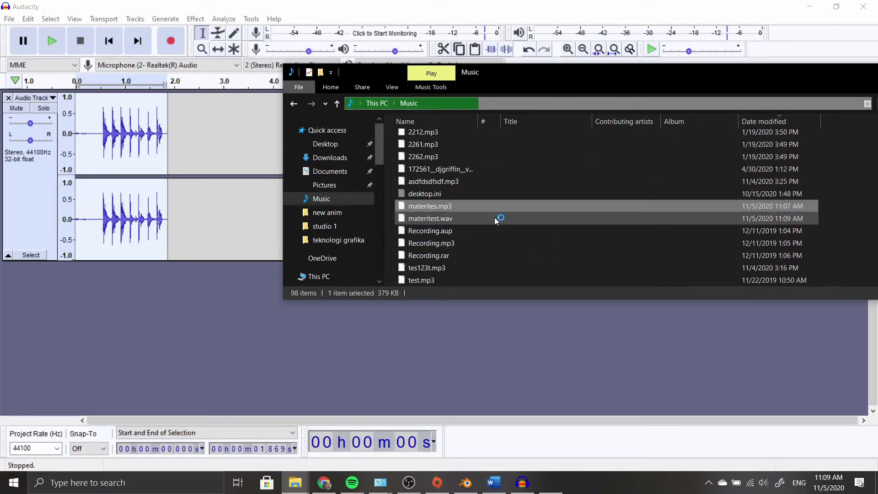
Play materitest.wav from the Music folder in VLC media player.
click(495, 219)
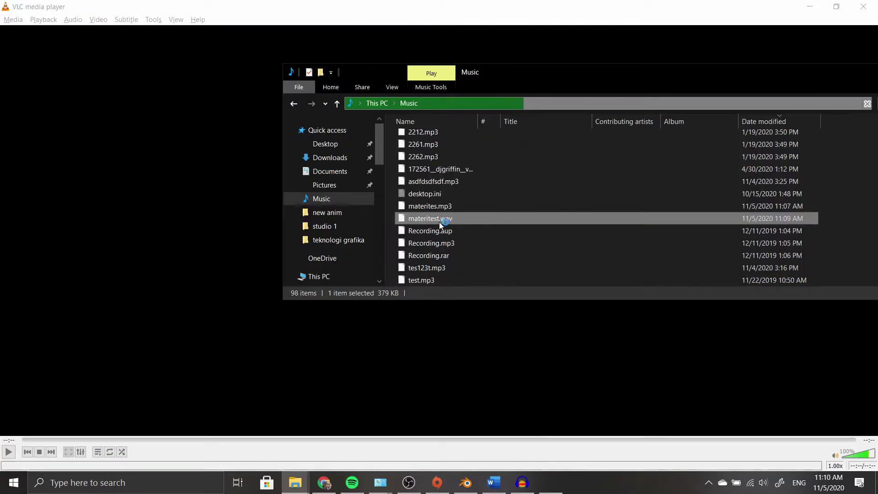
drag(439, 222, 215, 348)
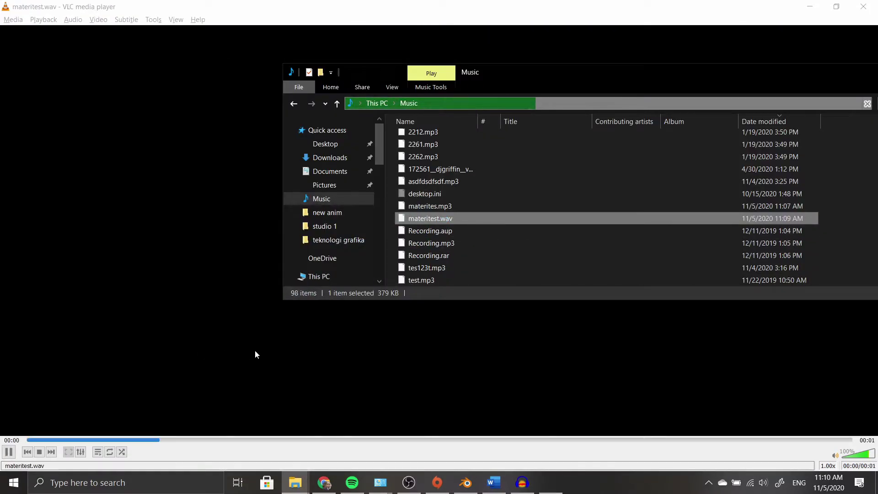
right_click(431, 218)
click(426, 221)
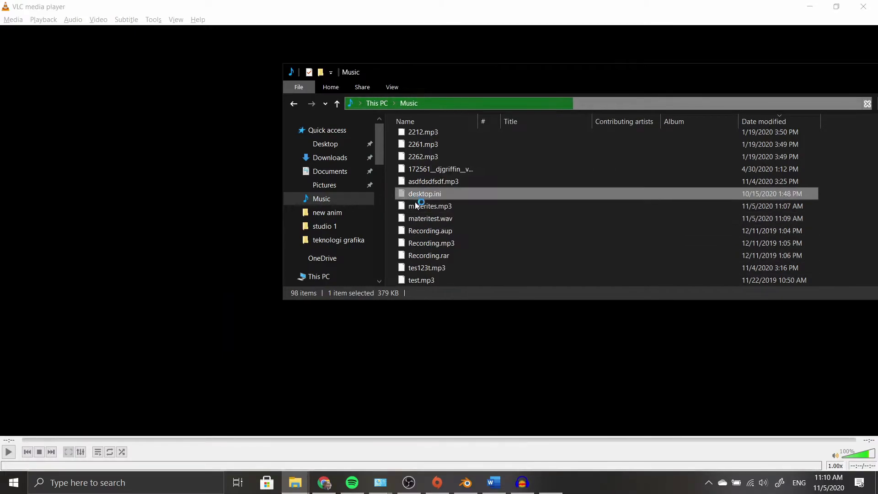
Select materites.mp3 in the Music folder to compare it with the exported WAV file.
click(429, 194)
click(426, 179)
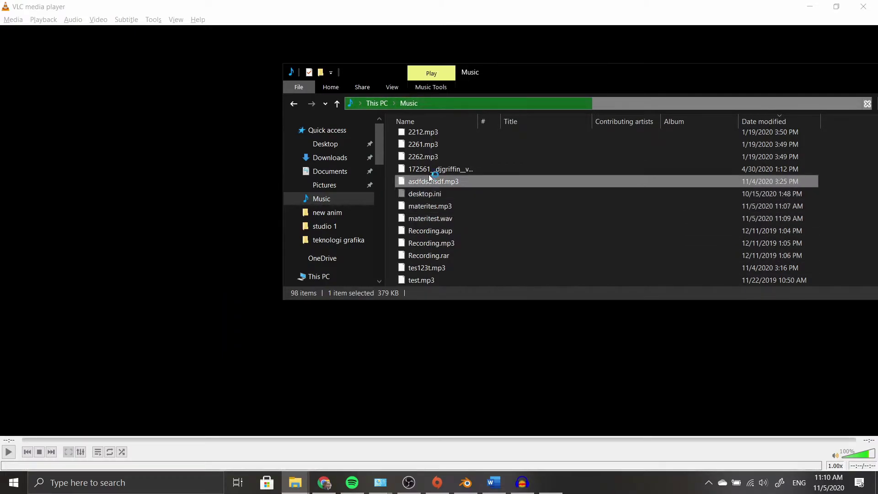
click(442, 206)
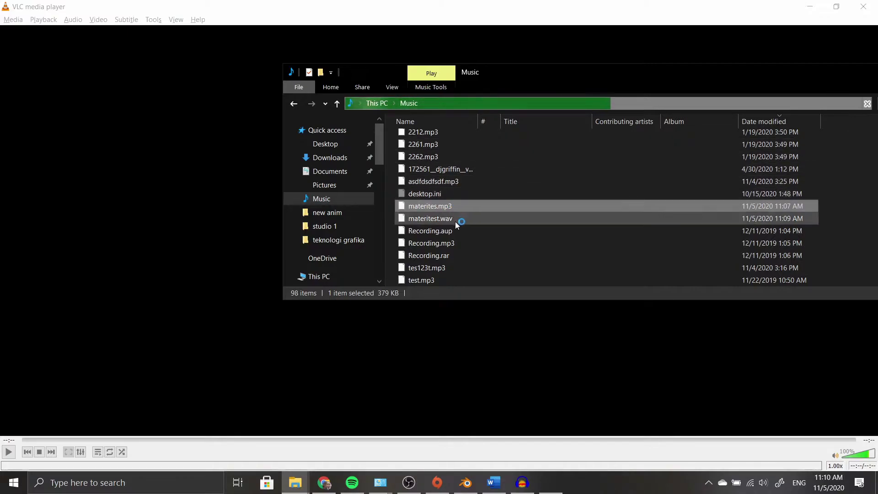
Reload the Music folder in File Explorer and open the properties of materitest.wav to check the file's details.
click(455, 221)
right_click(432, 221)
click(474, 462)
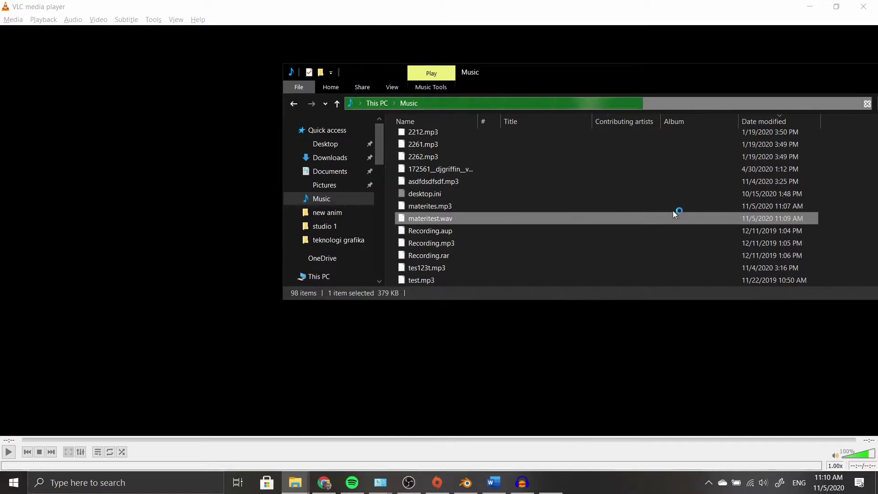
drag(665, 76, 519, 90)
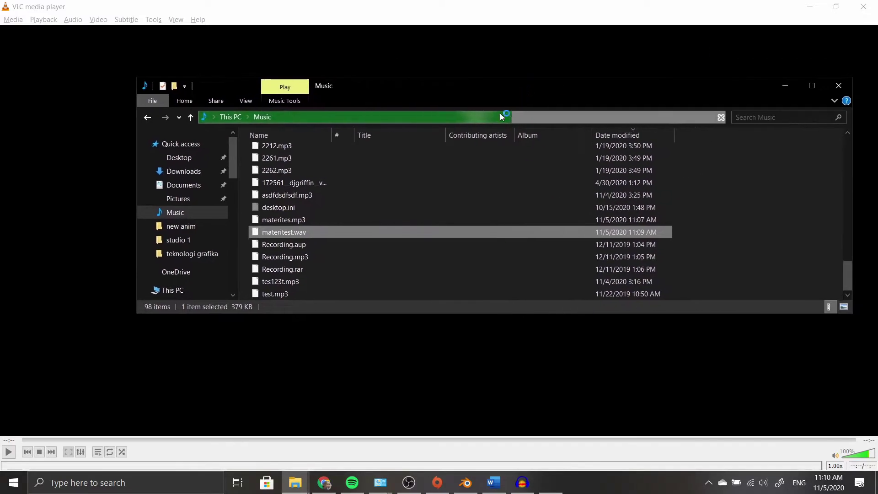
click(187, 200)
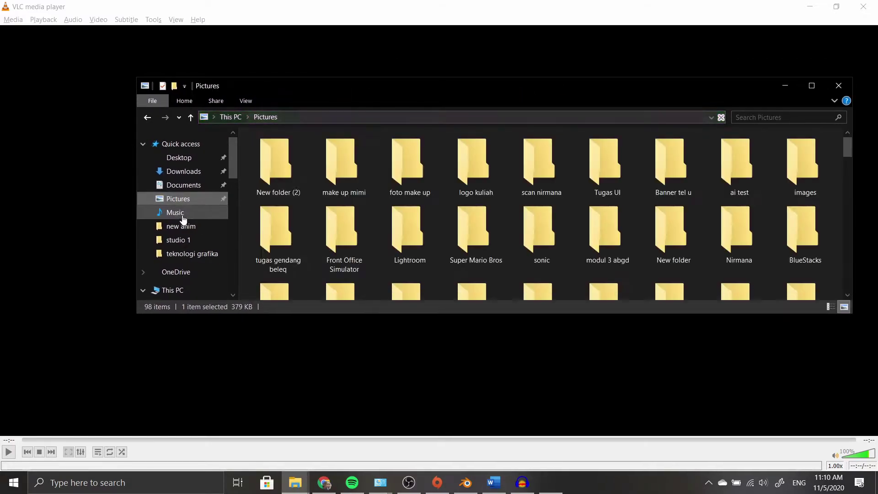
click(187, 211)
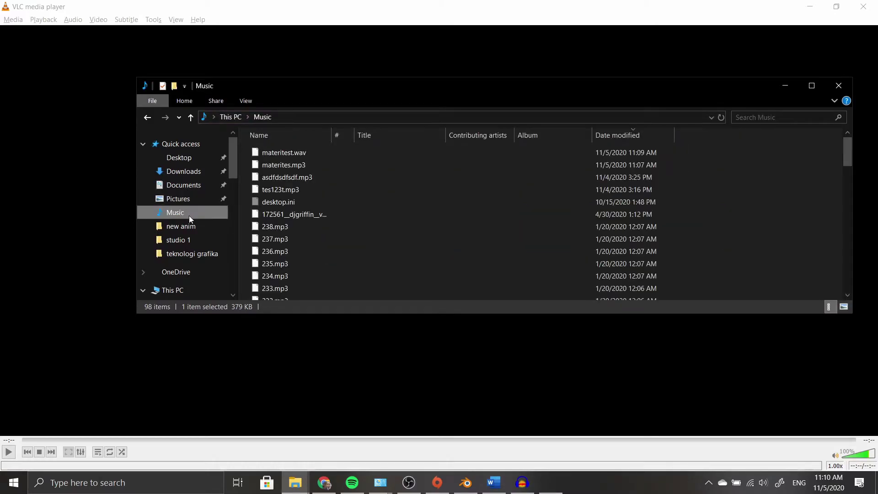
click(293, 156)
right_click(293, 155)
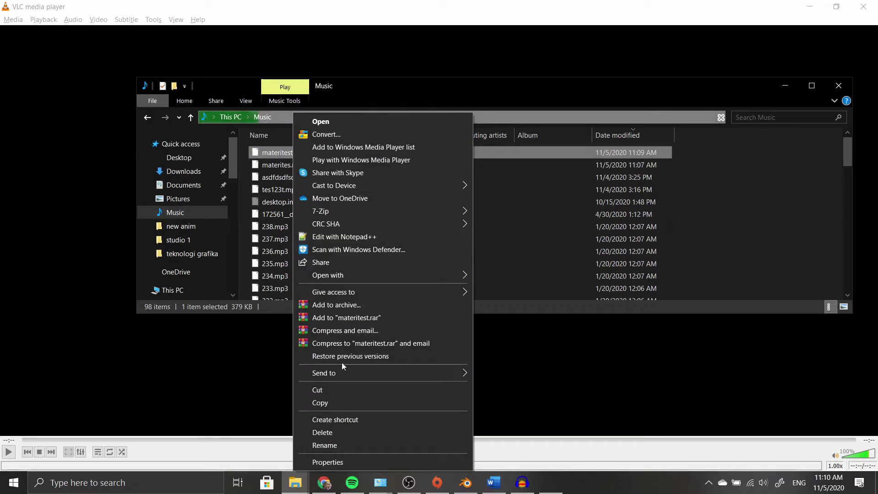
click(349, 458)
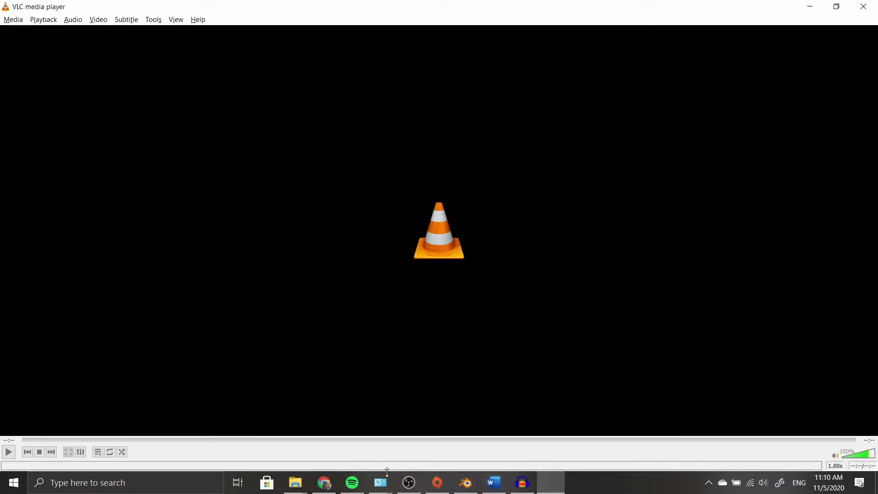
Switch to Audacity and remove the recorded audio track, leaving the project empty.
mouse_move(529, 488)
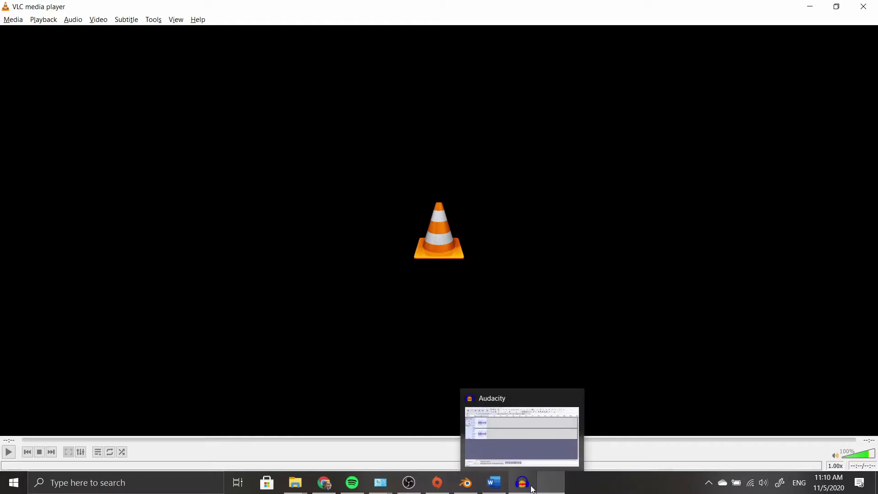
click(512, 412)
click(185, 161)
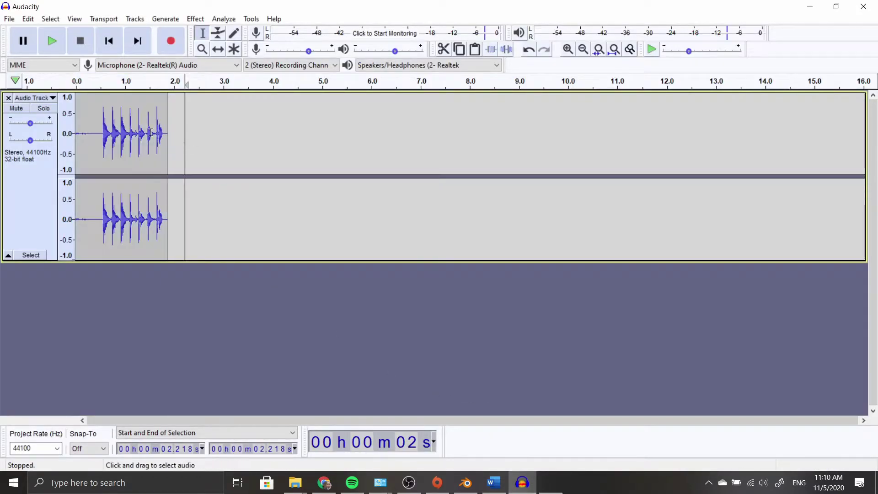
click(229, 145)
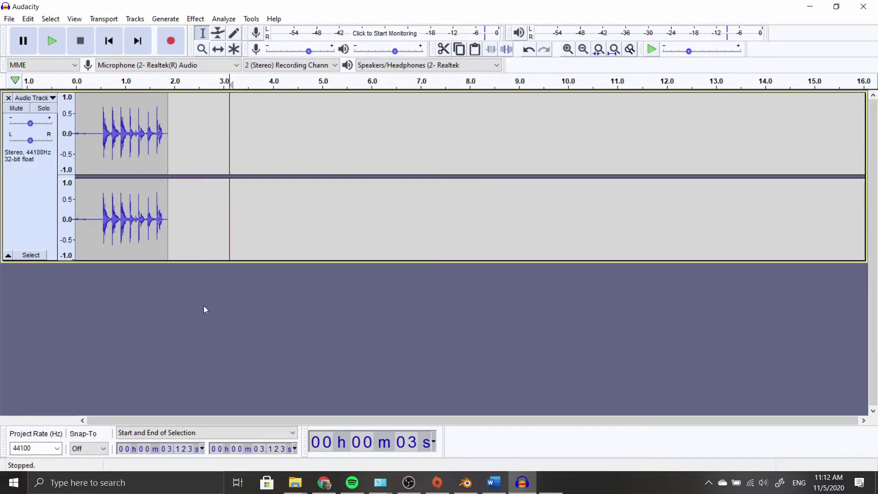
click(8, 99)
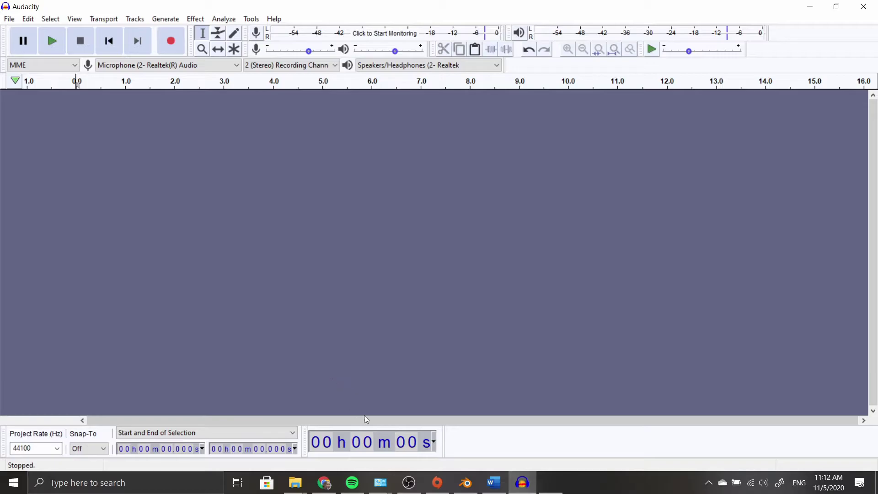
Switch to Chrome and go to the Freesound search results for "button".
click(324, 483)
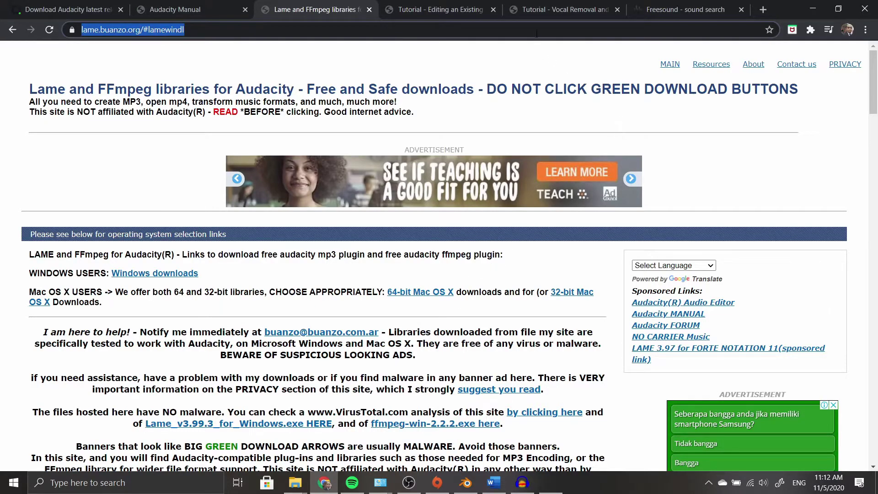
click(677, 9)
scroll(535, 183, up, 7)
scroll(536, 158, up, 10)
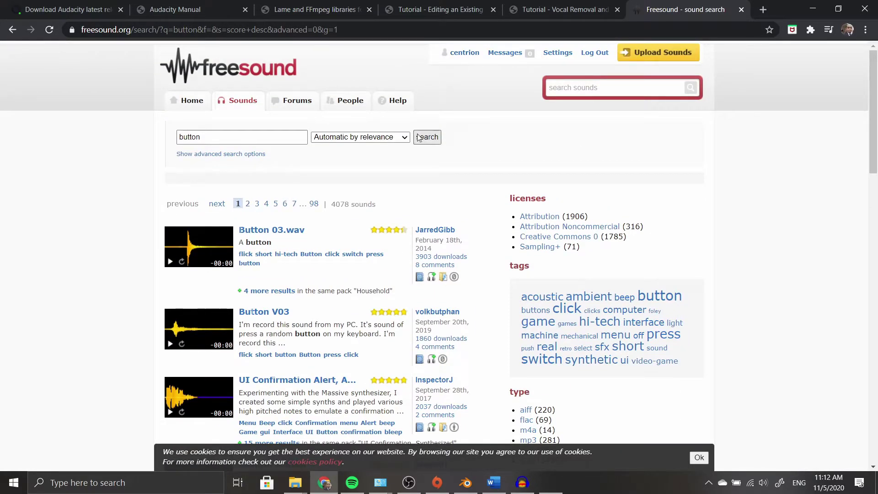
click(193, 138)
double_click(193, 137)
click(103, 204)
Preview sounds from the results, including Button 03.wav, UI Confirmation Alert, Monitor button and Buttons_Switches_Various.
click(168, 263)
scroll(169, 295, down, 1)
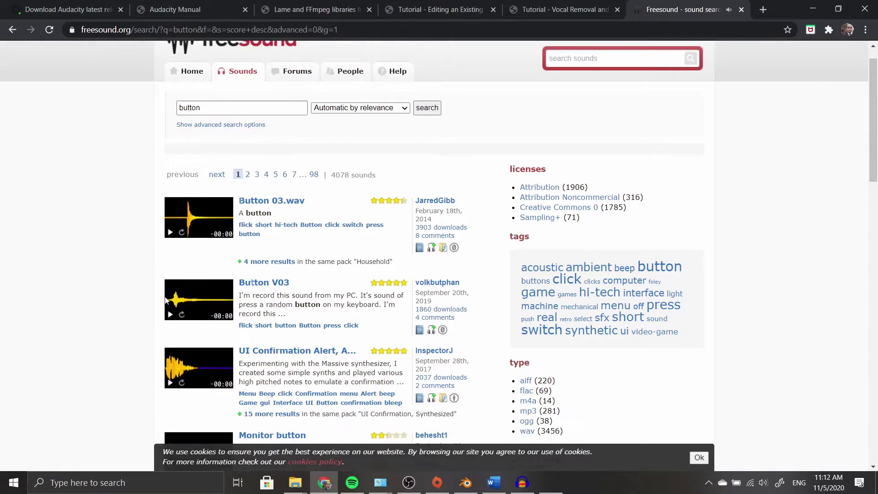
scroll(137, 288, down, 3)
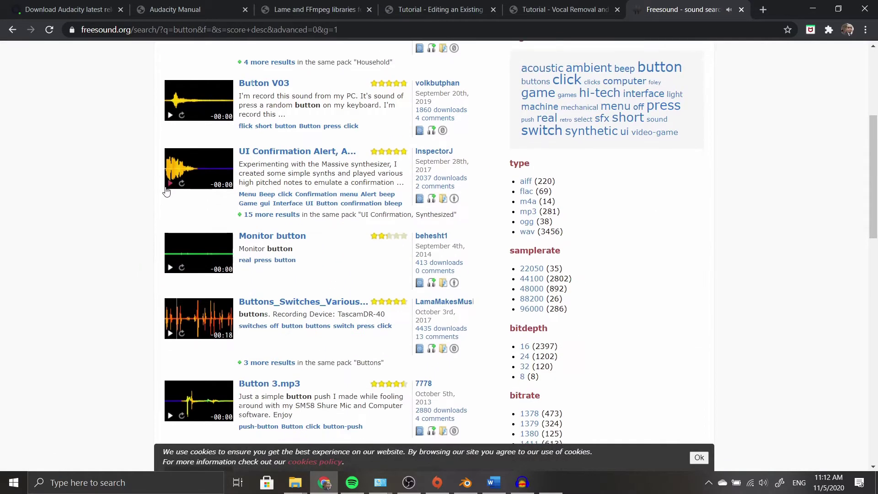
click(169, 185)
click(170, 267)
scroll(145, 264, down, 1)
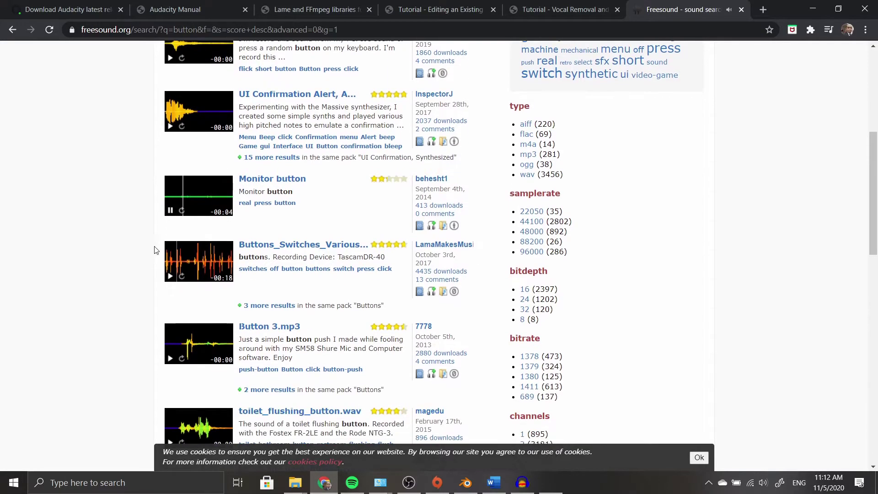
click(170, 276)
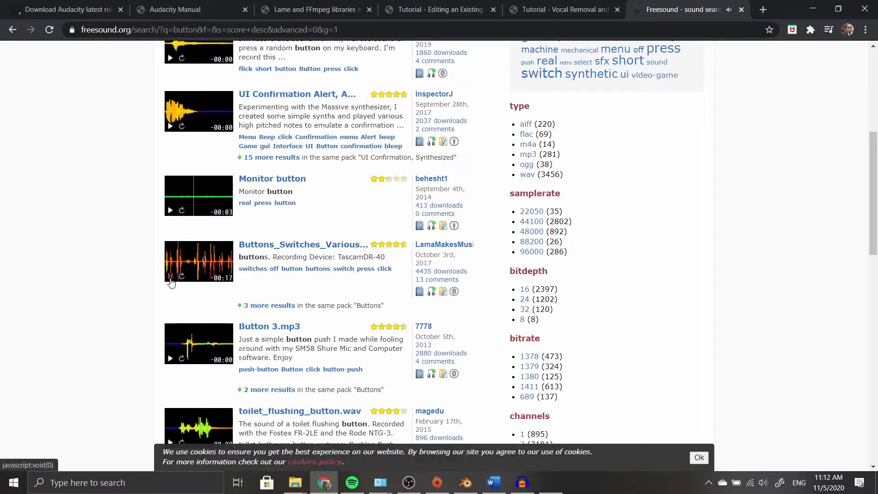
click(170, 359)
scroll(161, 360, down, 3)
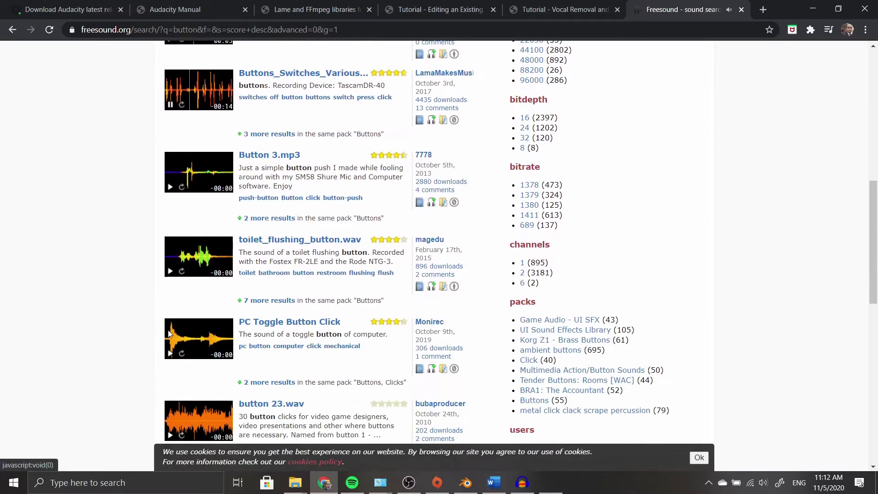
Pause the Buttons_Switches_Various preview and recheck the short button sounds near the beginning of the results.
scroll(173, 298, down, 4)
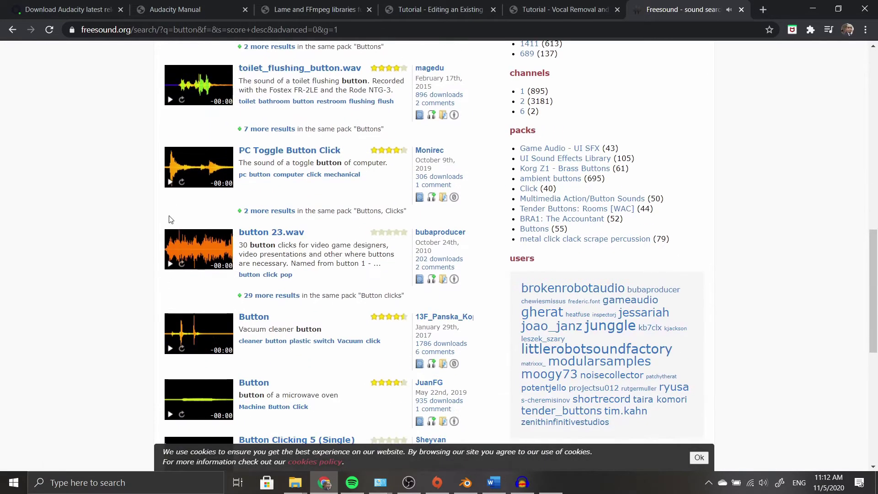
scroll(166, 224, up, 3)
scroll(166, 223, up, 3)
click(171, 223)
scroll(174, 226, up, 4)
click(170, 148)
scroll(165, 199, down, 4)
scroll(167, 133, up, 3)
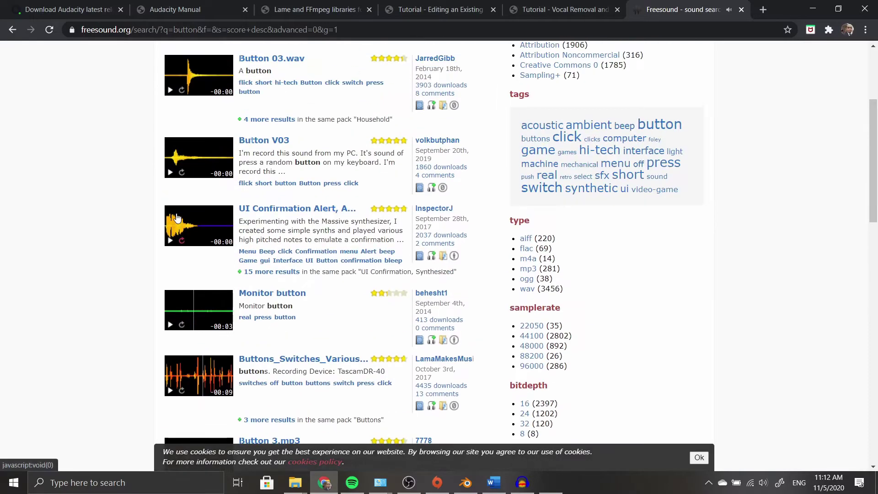
Preview the Buttons Sci-Fi (Multi One Shot) sound, pause it, and open its detail page.
scroll(167, 128, down, 13)
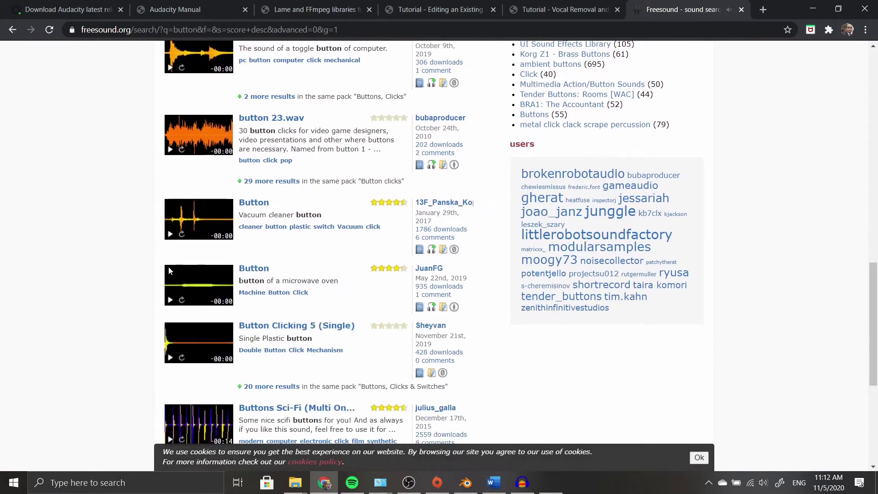
click(170, 325)
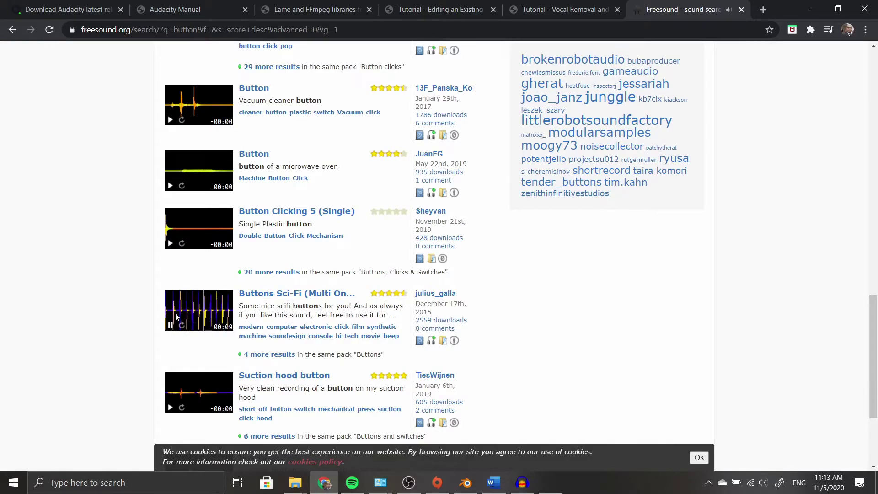
click(170, 325)
click(287, 298)
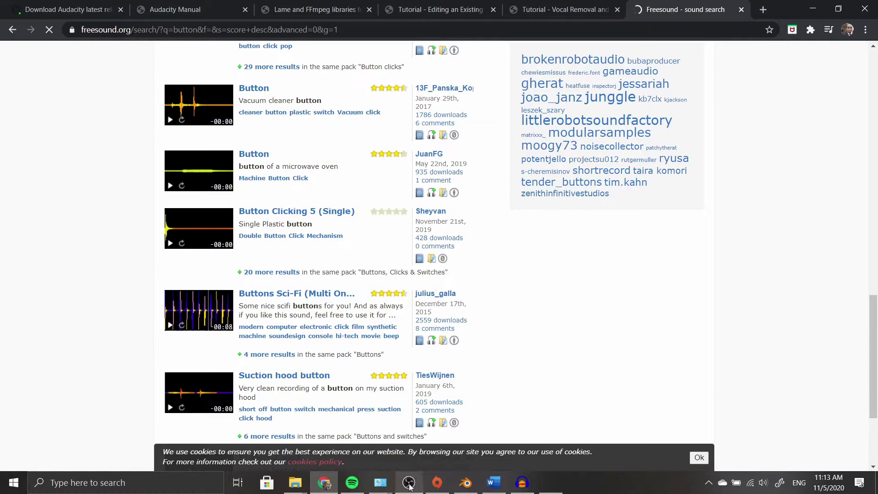
Accept the cookie notice and preview Button 2.mp3 at the end of the results while the detail page loads.
scroll(507, 183, down, 2)
click(699, 457)
scroll(503, 318, up, 2)
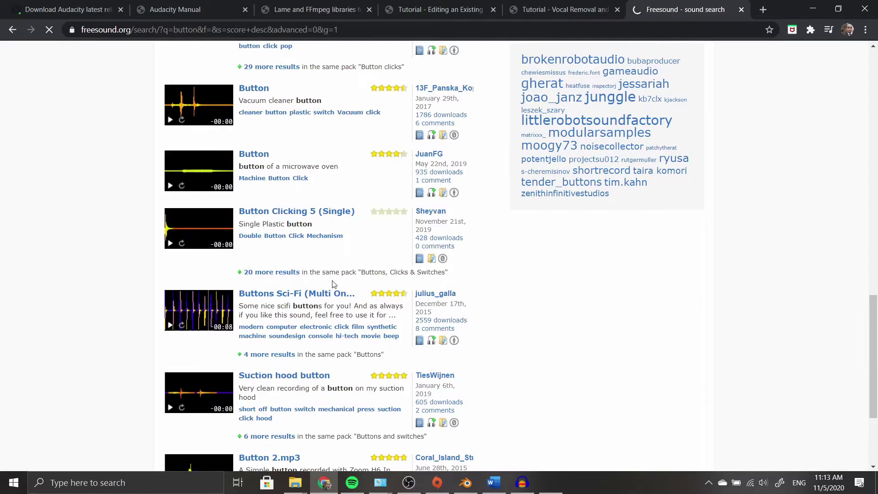
scroll(334, 282, down, 2)
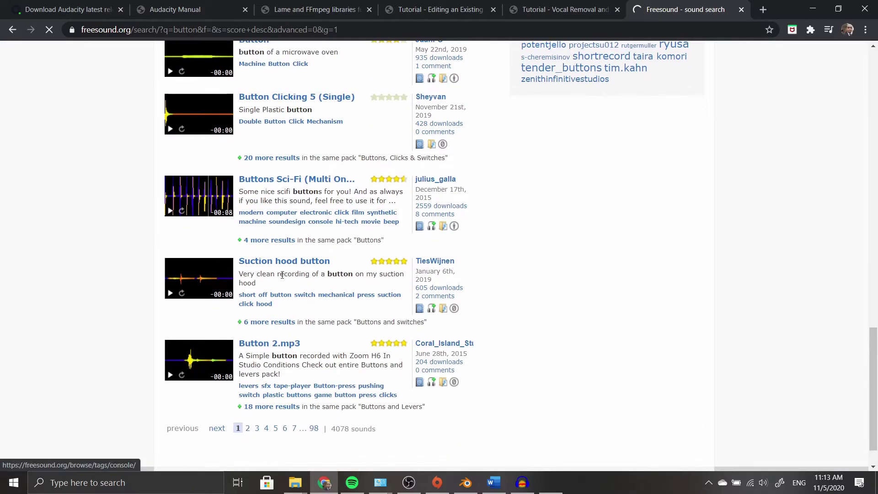
right_click(260, 261)
click(118, 298)
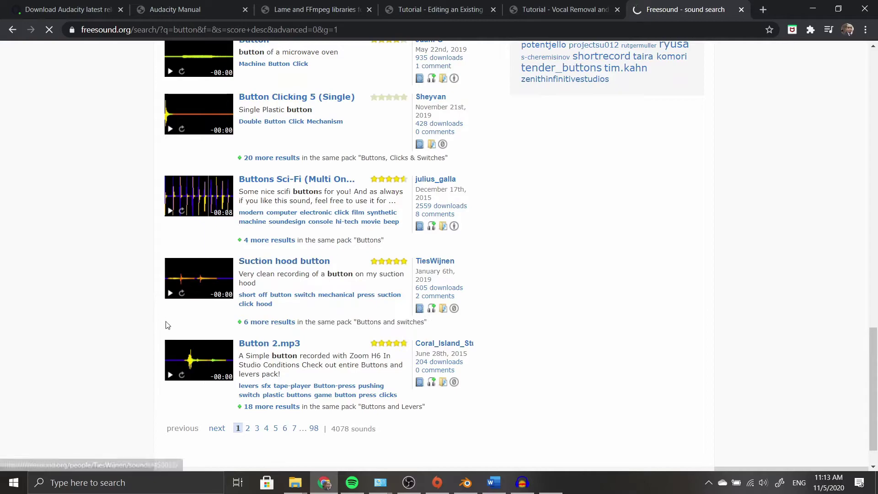
click(167, 376)
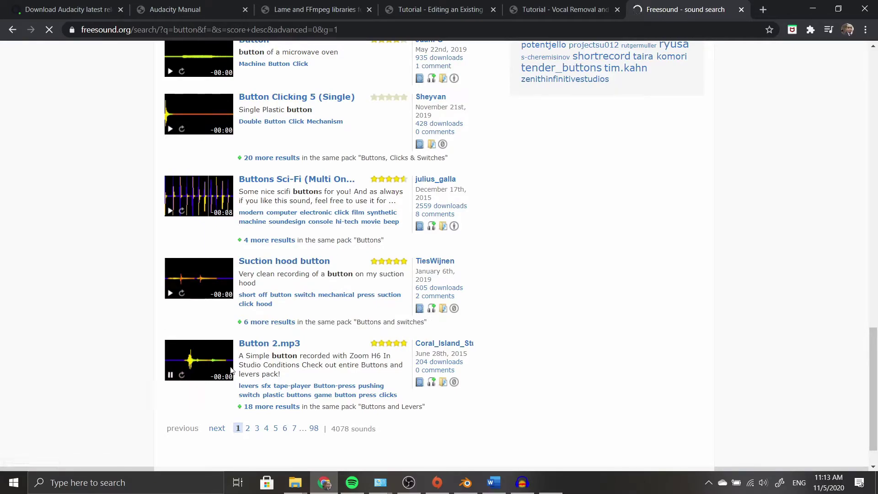
scroll(243, 333, up, 3)
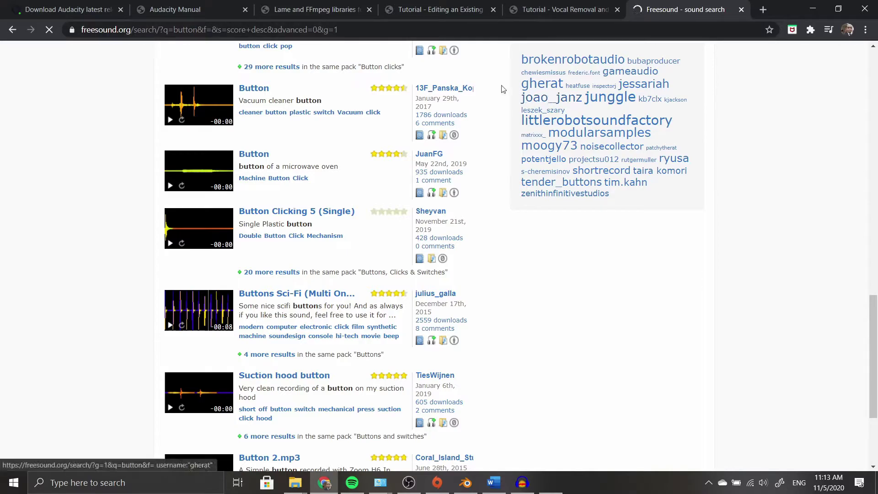
scroll(339, 246, up, 2)
scroll(338, 246, up, 1)
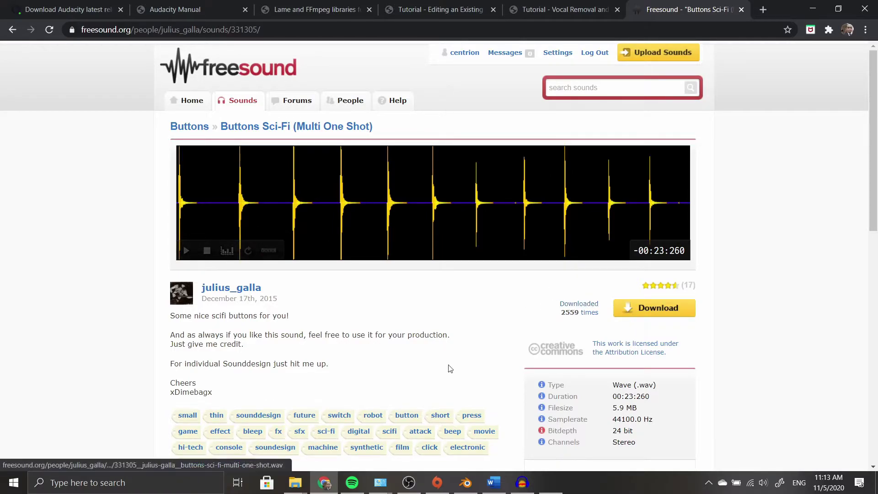
Download the Buttons Sci-Fi (Multi One Shot) sound and review its licence, file details, comments and page address.
click(652, 312)
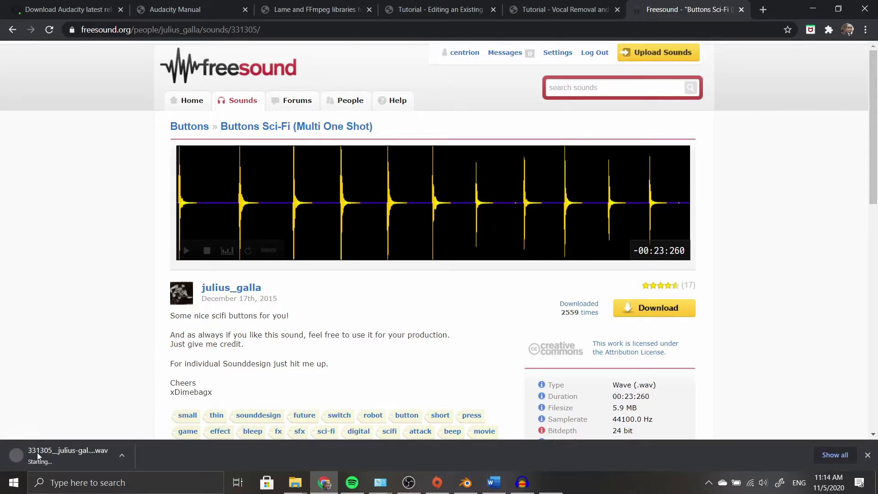
scroll(290, 346, down, 3)
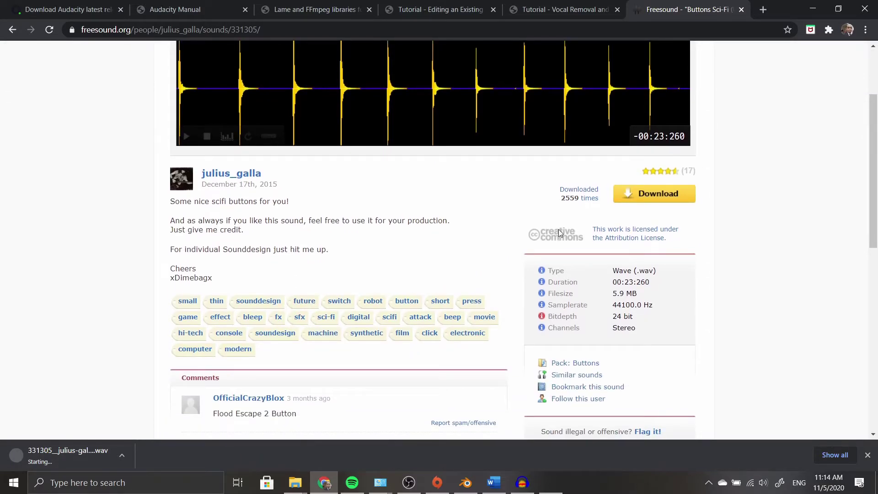
scroll(547, 227, down, 3)
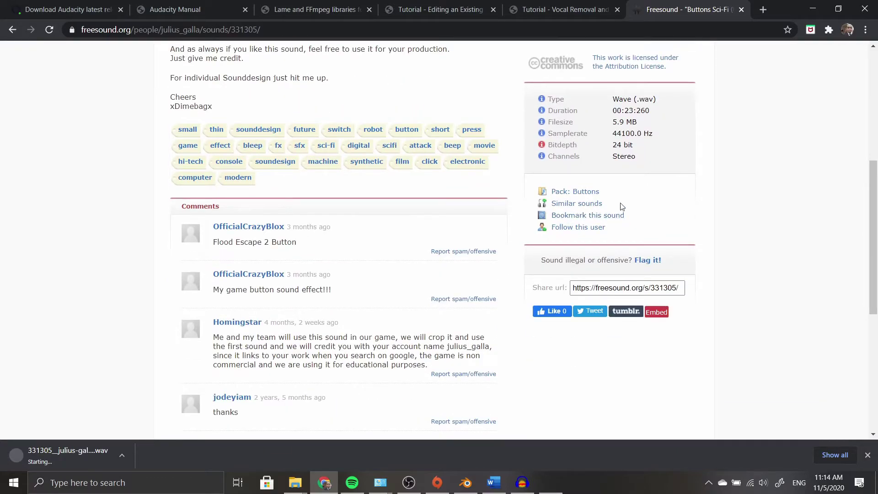
scroll(620, 204, down, 4)
scroll(621, 200, up, 3)
scroll(621, 202, up, 4)
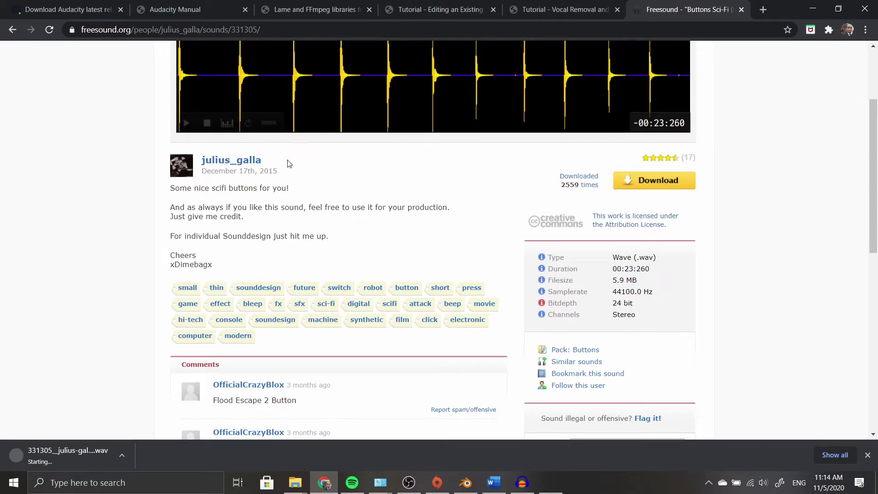
click(290, 25)
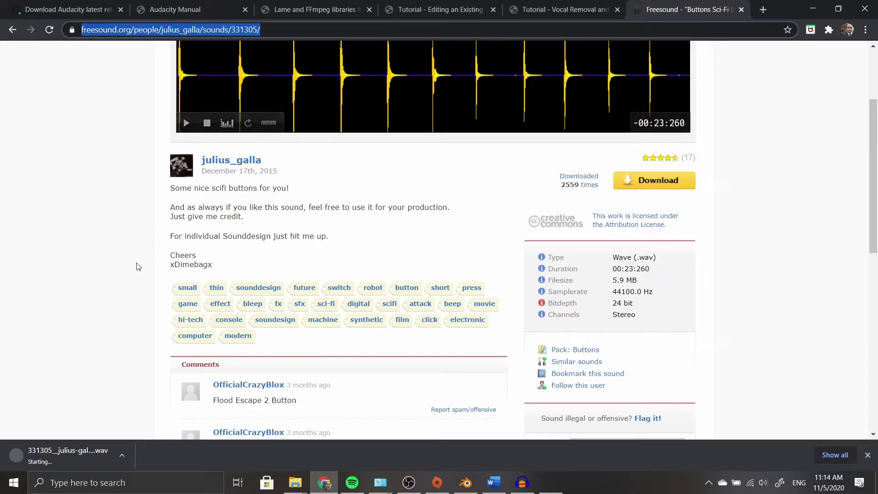
click(92, 284)
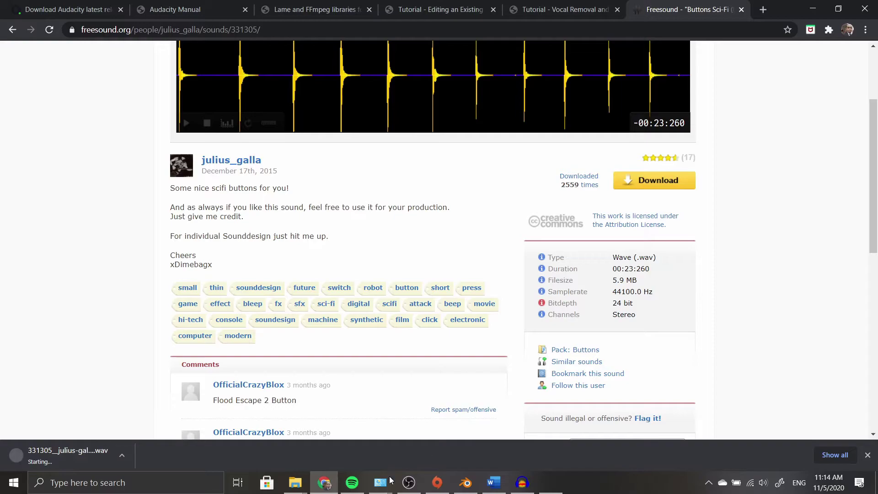
click(421, 460)
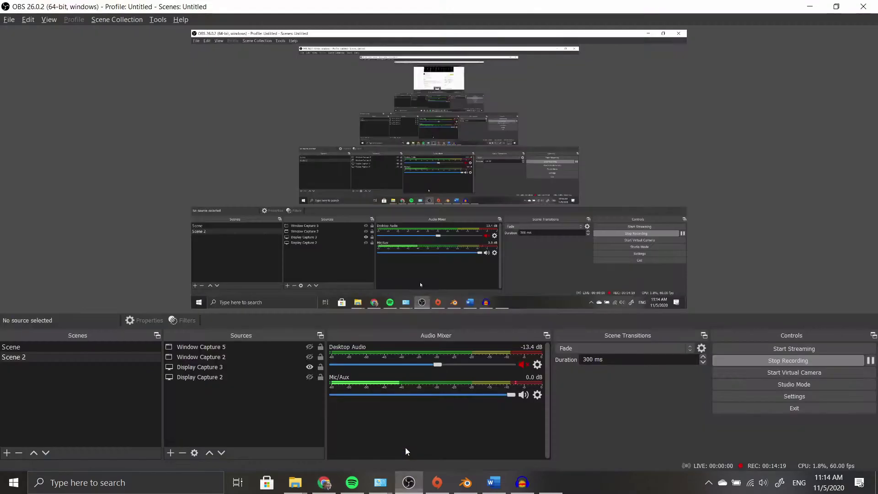
Return to the Buttons Sci-Fi sound page, review its duration and file size, and open the file type help page in a new tab.
click(408, 481)
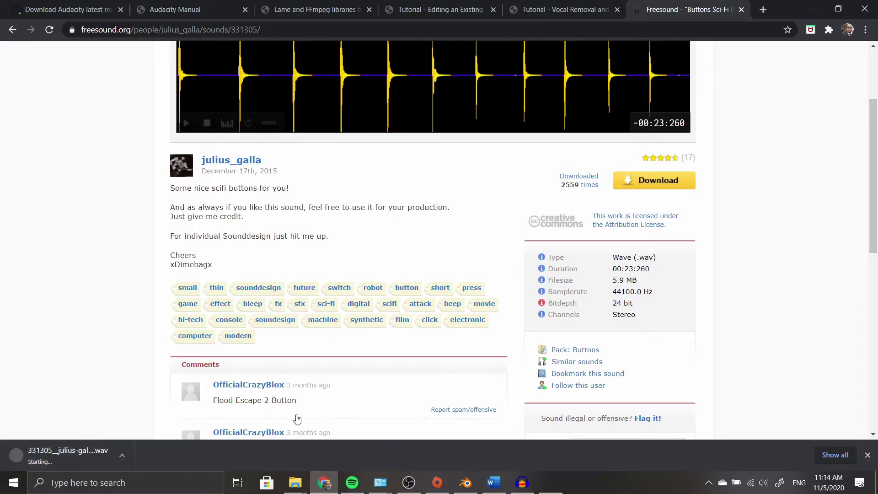
drag(613, 281, 641, 283)
double_click(629, 269)
click(661, 273)
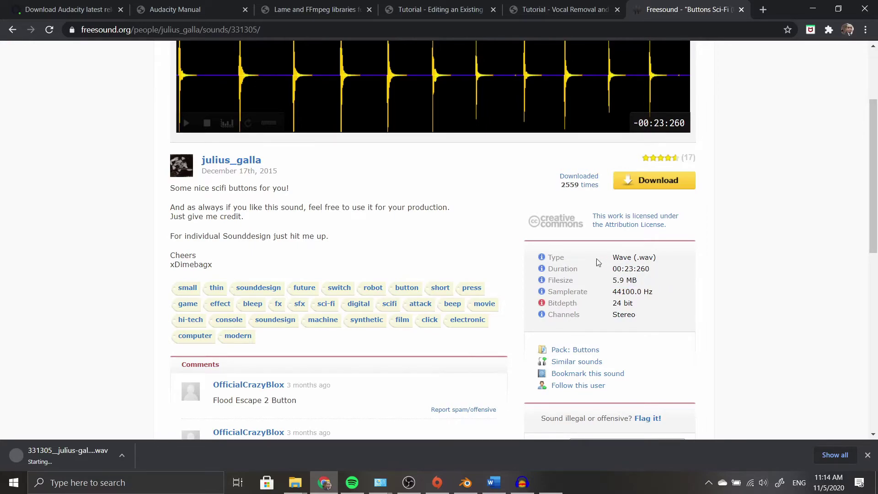
right_click(549, 261)
click(556, 267)
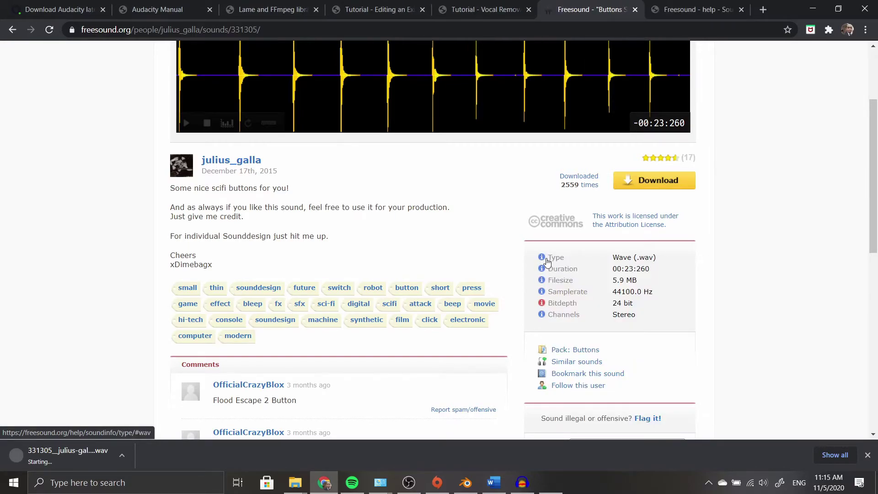
click(647, 5)
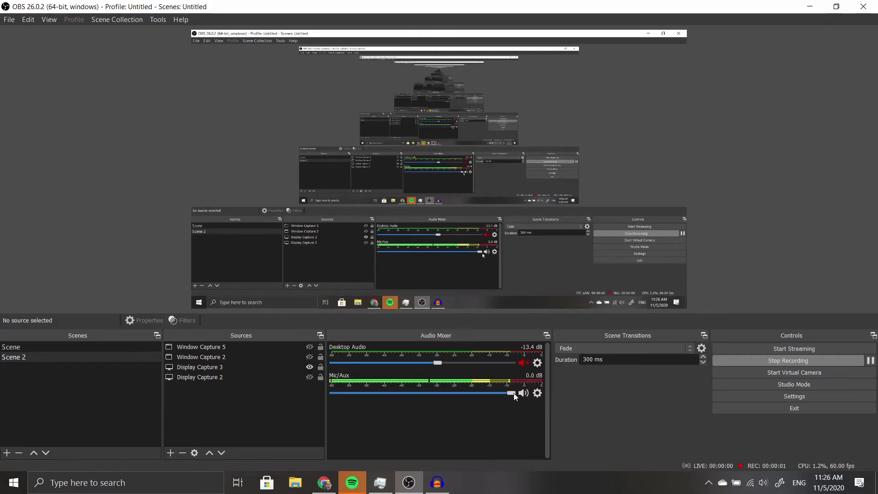
Switch to Chrome, check the Freesound help tab, and show the downloaded Buttons Sci-Fi (Multi One Shot) WAV file in its folder.
click(323, 483)
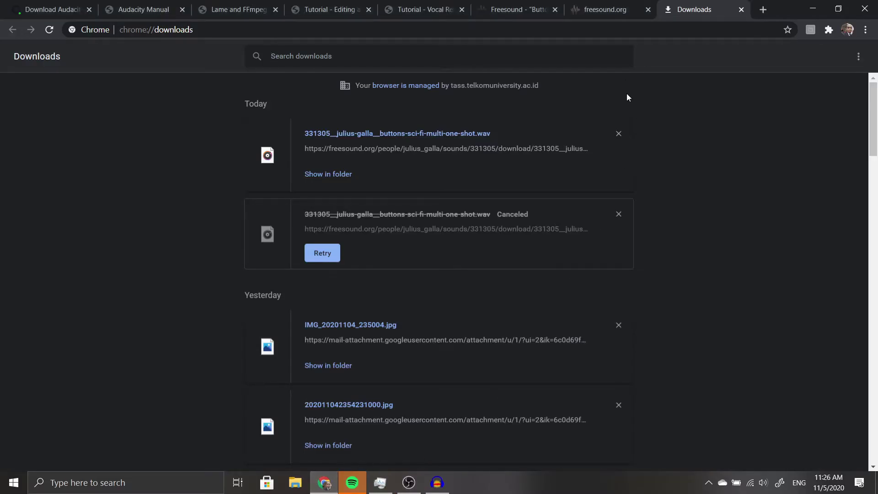
click(606, 9)
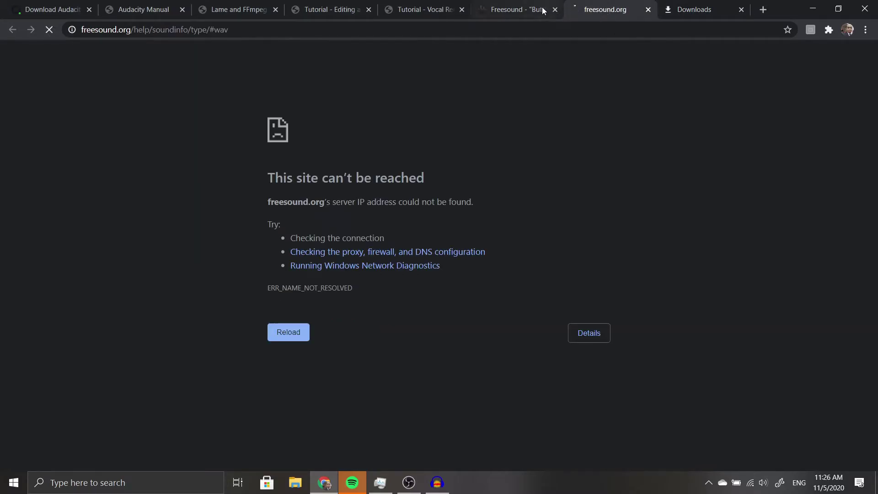
click(682, 14)
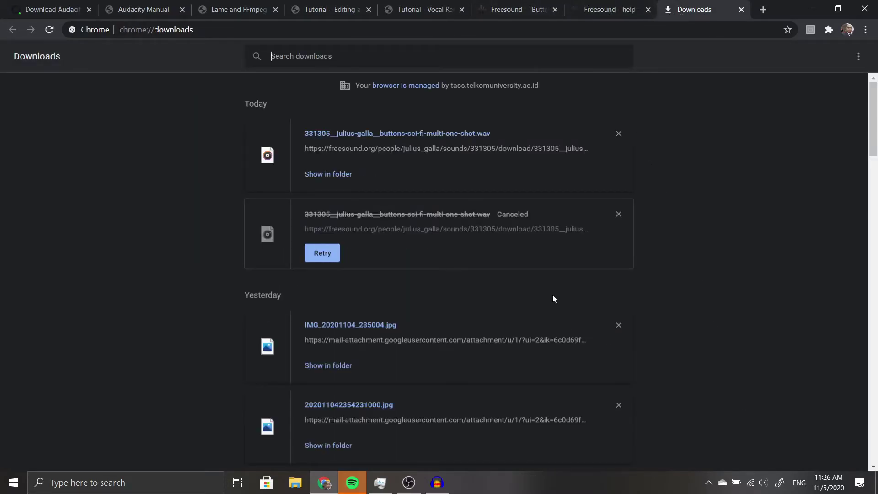
click(347, 175)
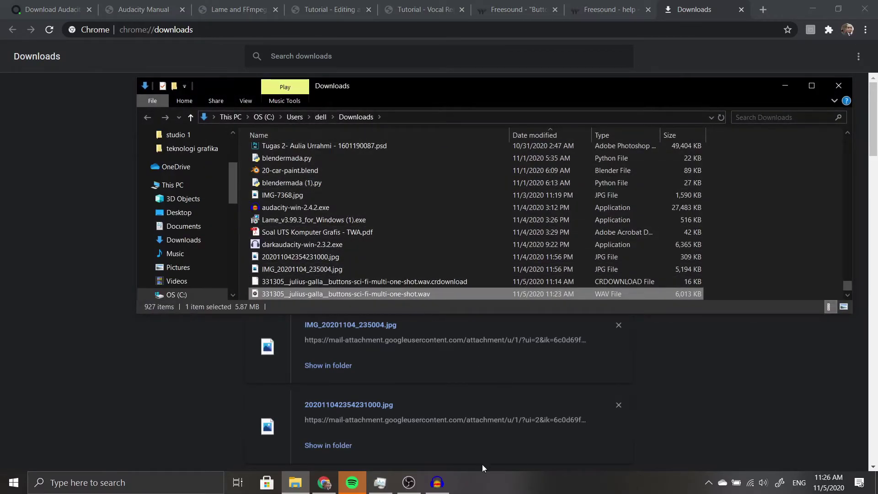
Import the downloaded Buttons Sci-Fi WAV file from the Downloads folder into Audacity and bring the project window to the front.
click(437, 483)
key(alt+Tab)
drag(374, 294, 366, 389)
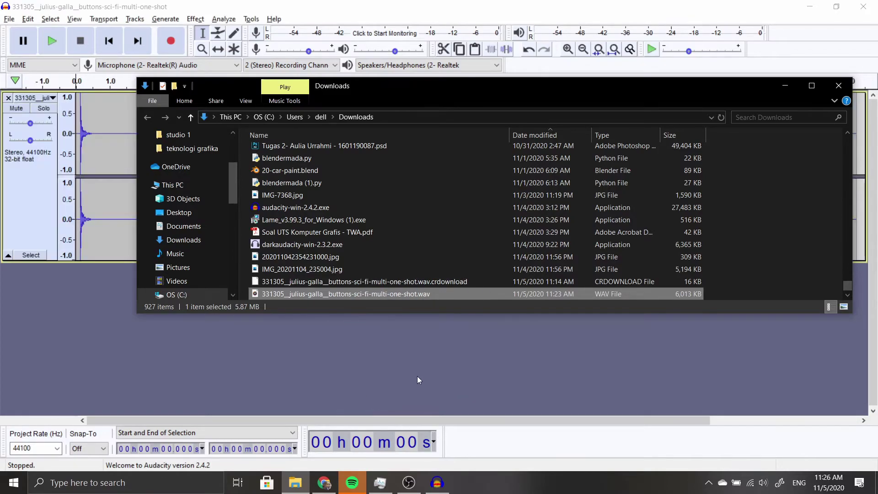
click(418, 377)
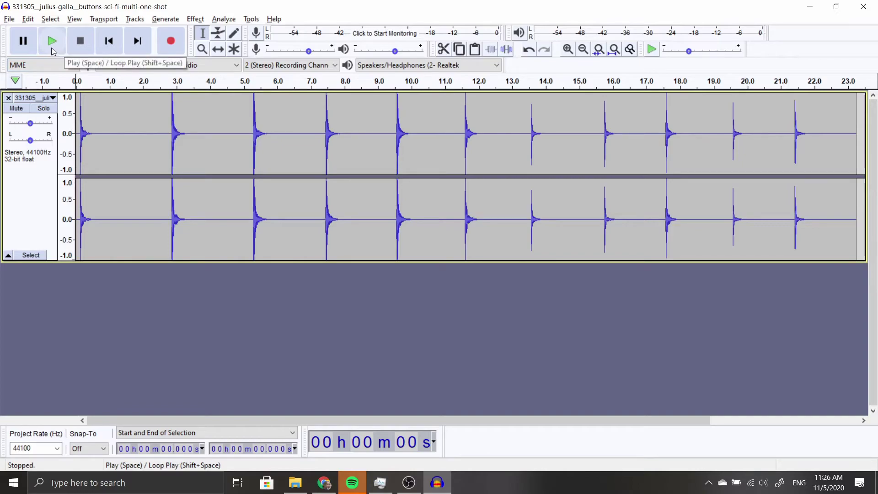
Play the imported button sounds, dismiss the CCleaner alert, and stop the playback.
click(403, 487)
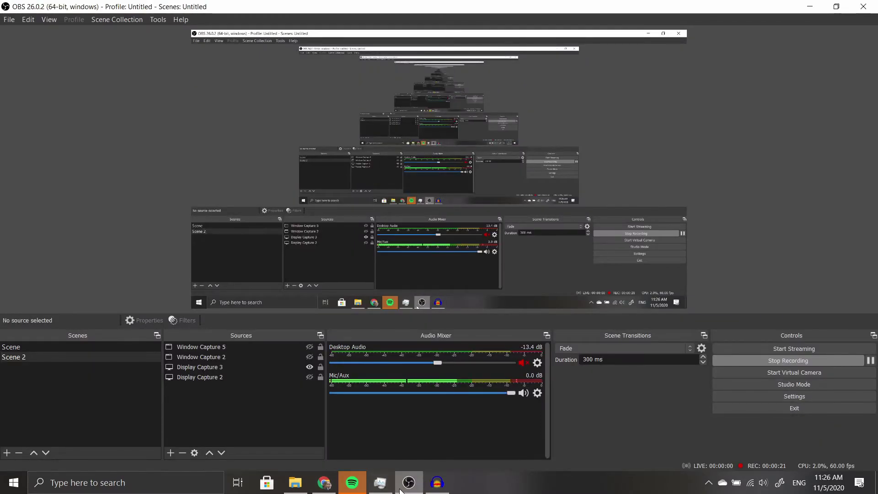
click(402, 487)
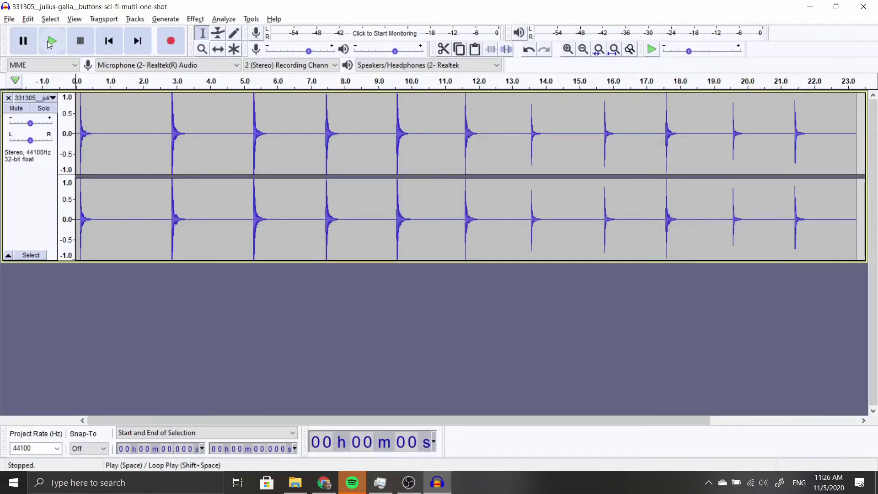
click(49, 42)
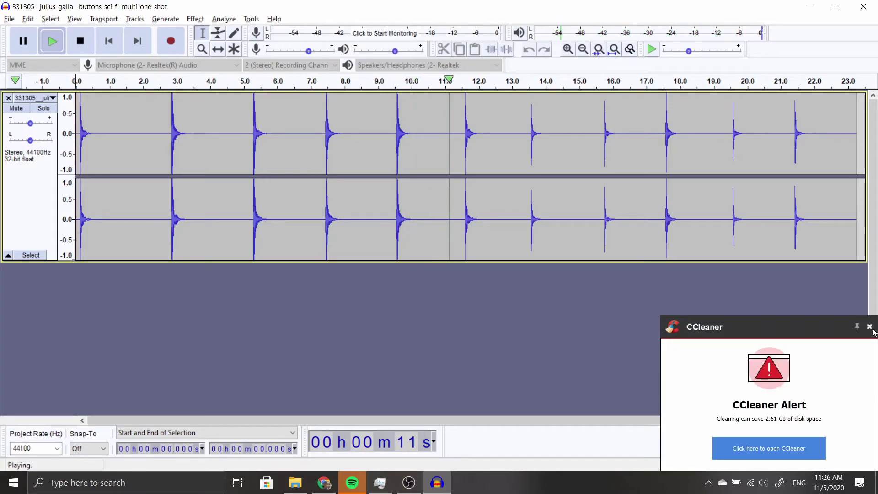
click(871, 328)
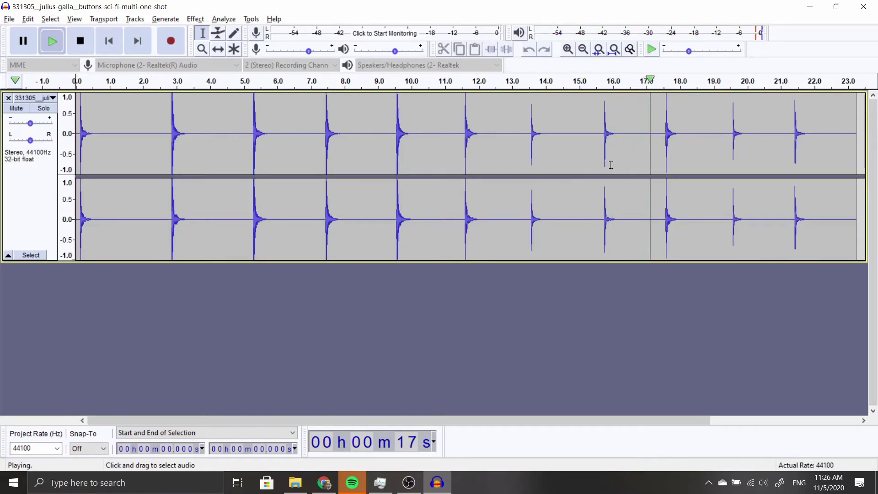
click(80, 41)
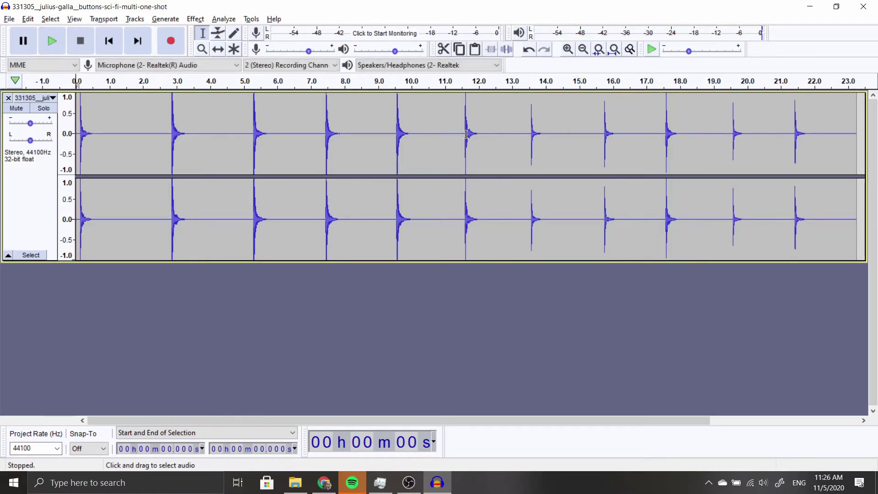
Copy the single button sound between about 11.4 and 12.3 seconds and paste it into a new track.
drag(458, 128, 489, 118)
click(450, 284)
click(453, 118)
click(423, 118)
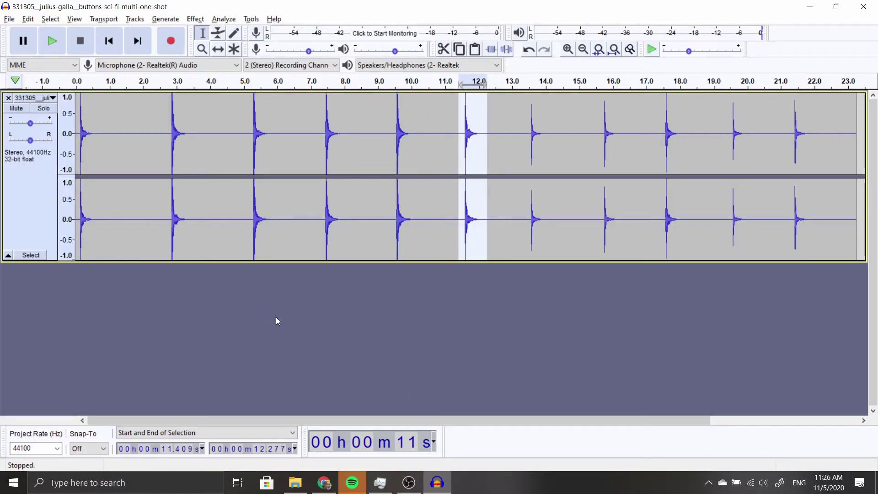
click(250, 356)
key(ctrl+v)
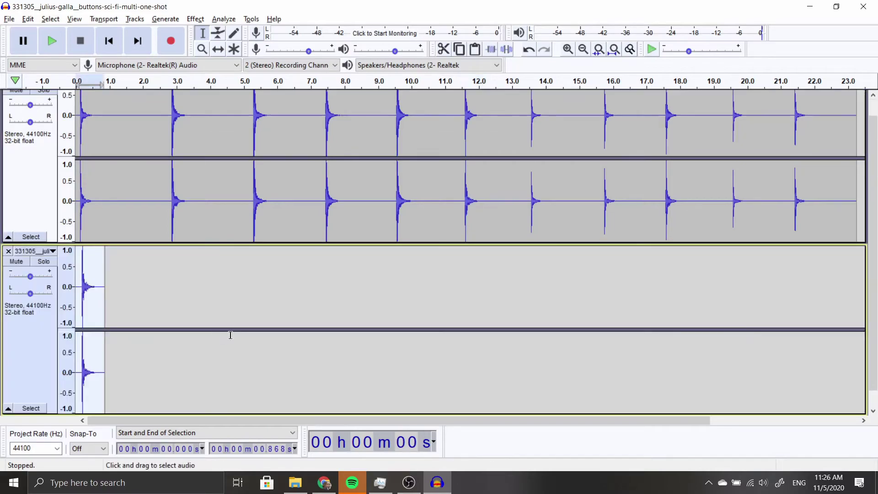
Check the pasted clip beneath the original track, then briefly play both tracks together and stop.
scroll(83, 297, up, 1)
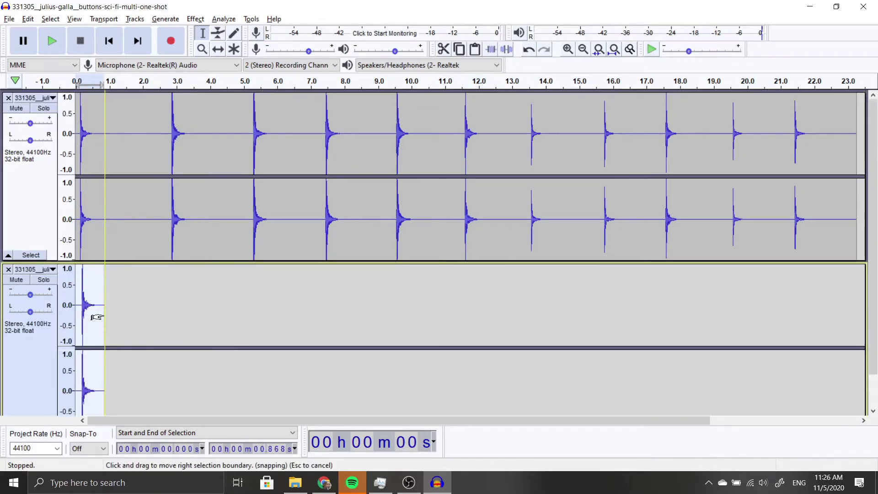
click(159, 297)
scroll(118, 188, down, 1)
scroll(118, 168, up, 1)
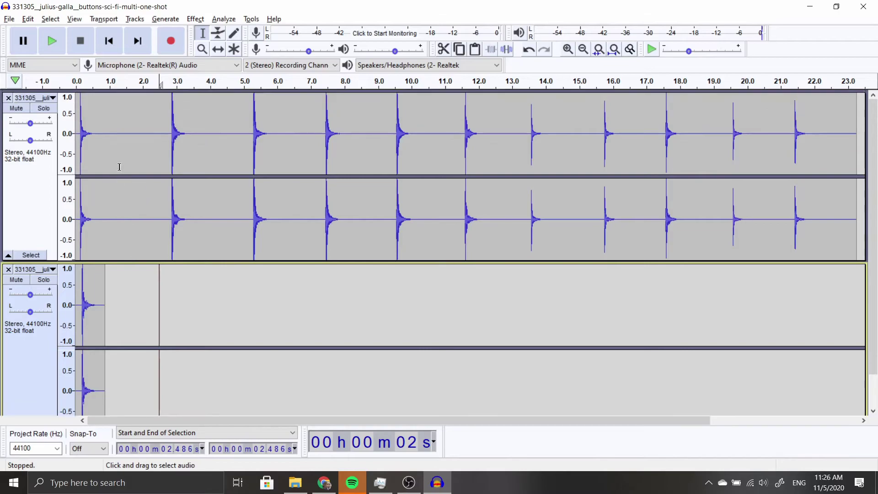
click(77, 82)
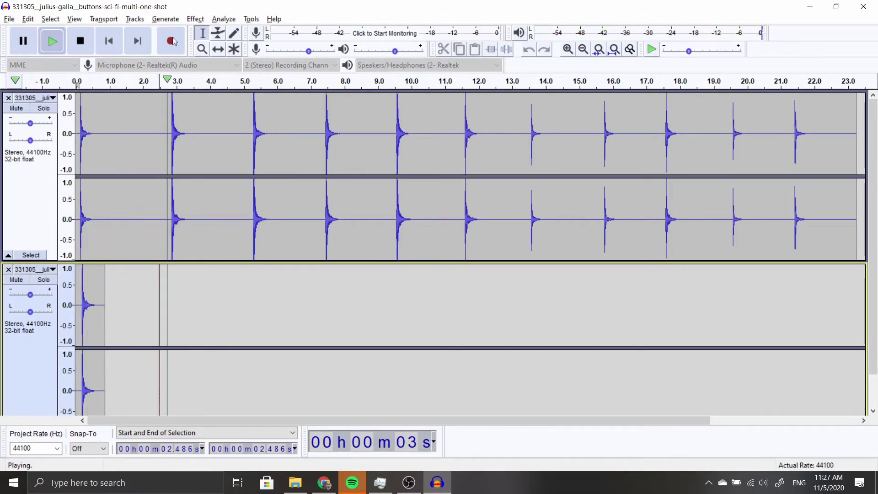
key(space)
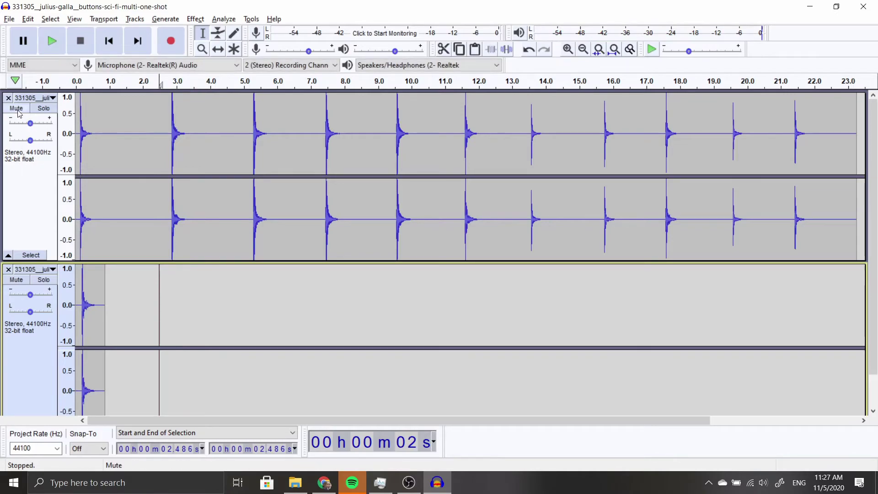
Solo the track with the pasted button sound, select its whole clip, and play it.
click(47, 283)
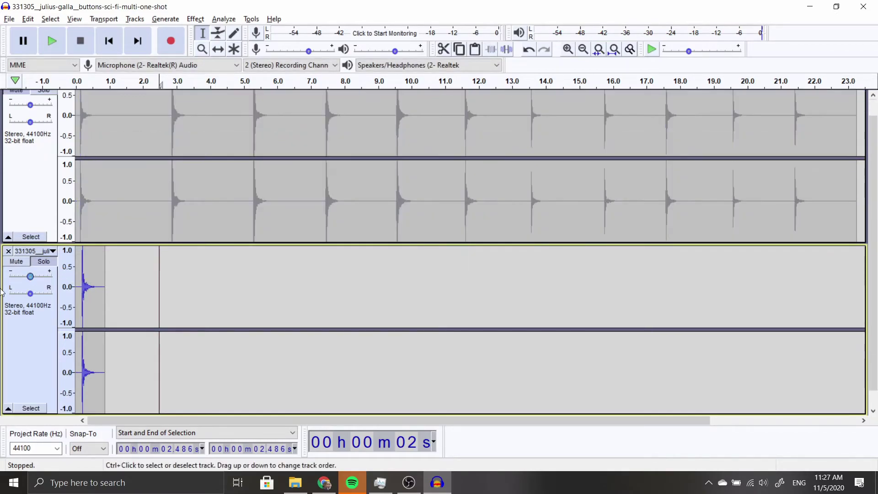
click(29, 347)
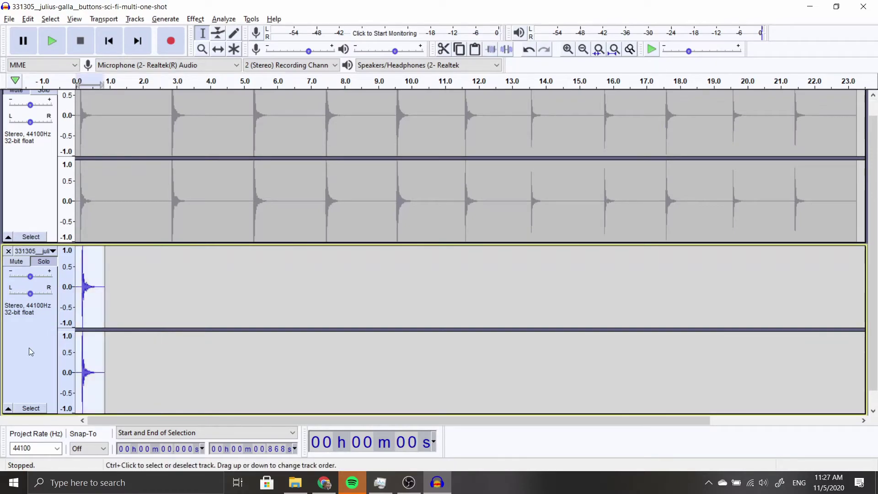
click(58, 44)
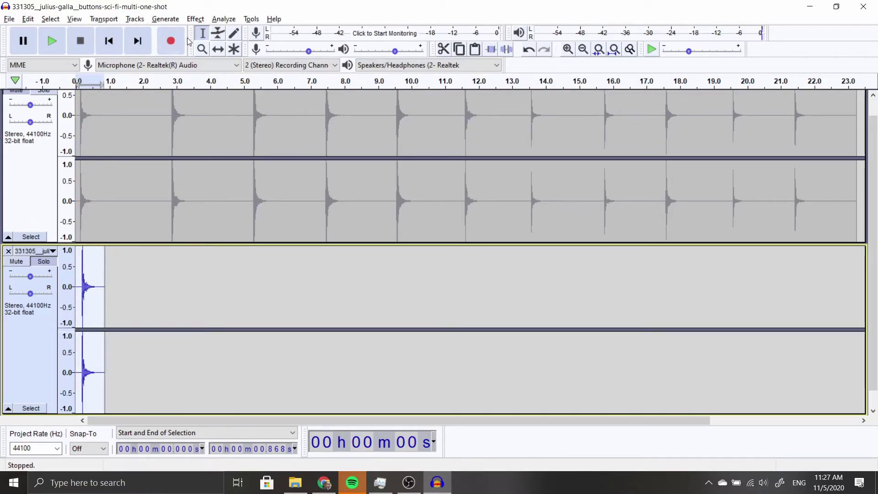
click(196, 19)
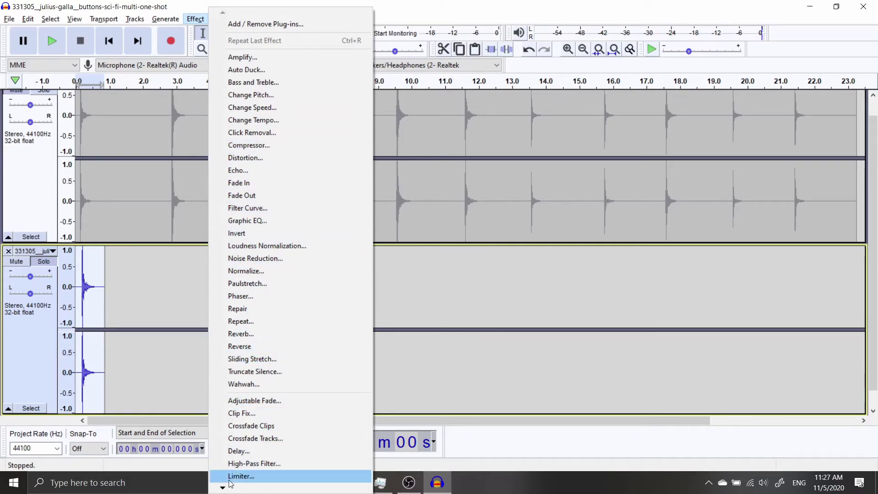
mouse_move(223, 488)
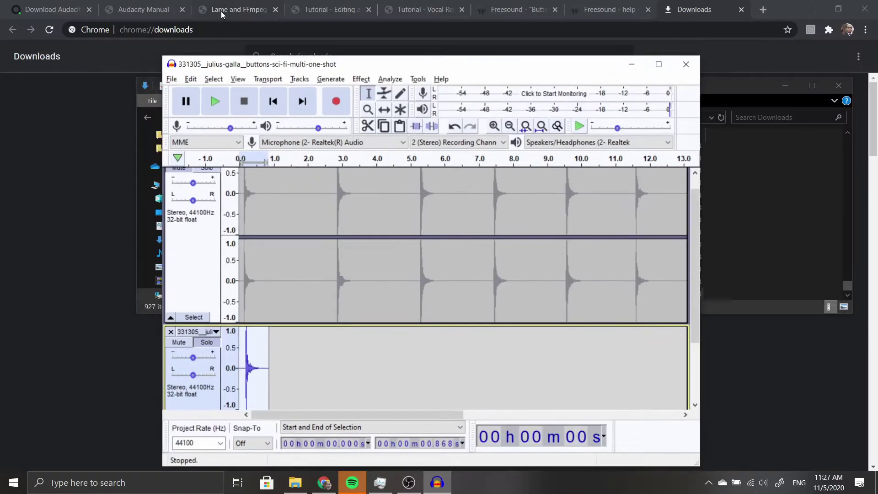
click(221, 11)
click(437, 483)
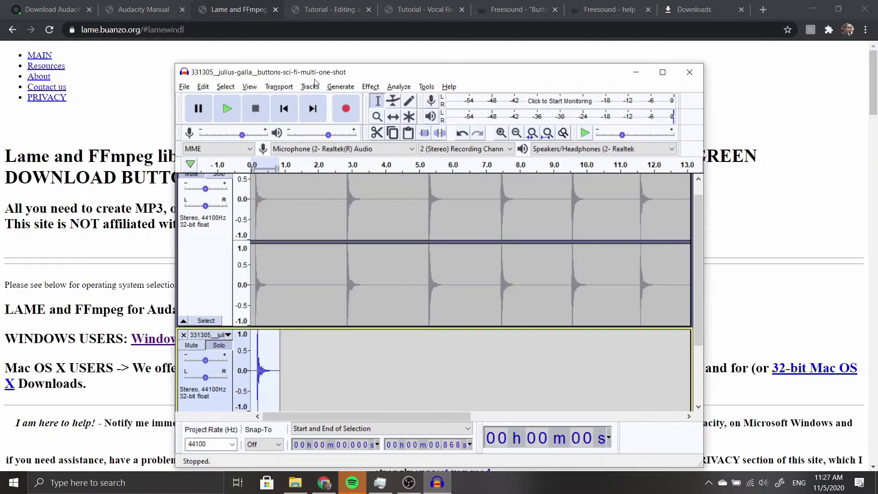
double_click(606, 70)
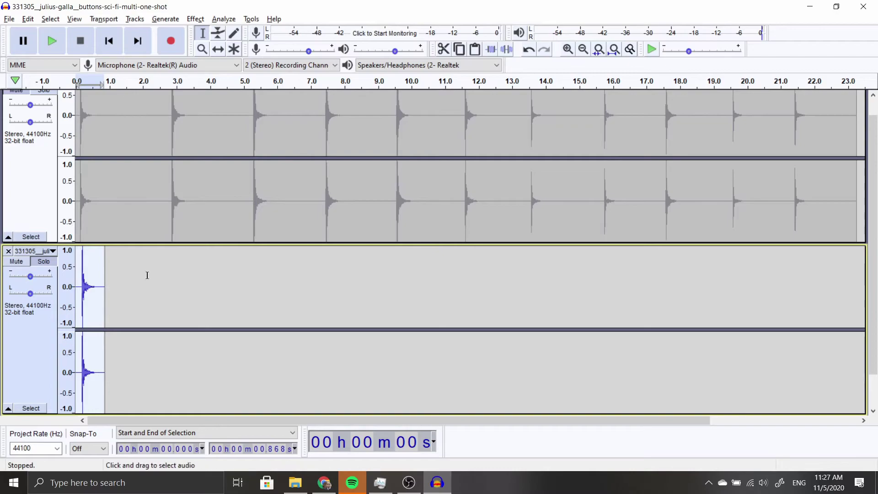
Raise the gain of the pasted button sound's track and play the clip.
mouse_move(314, 54)
drag(37, 276, 58, 287)
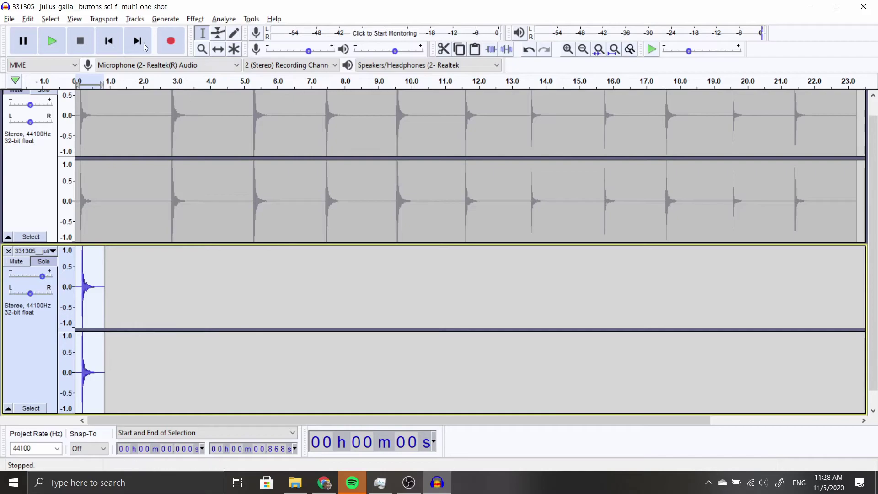
click(53, 41)
Apply Change Pitch to the pasted clip with a 2.464 percent change (0.42 semitones) and play the clip.
click(195, 19)
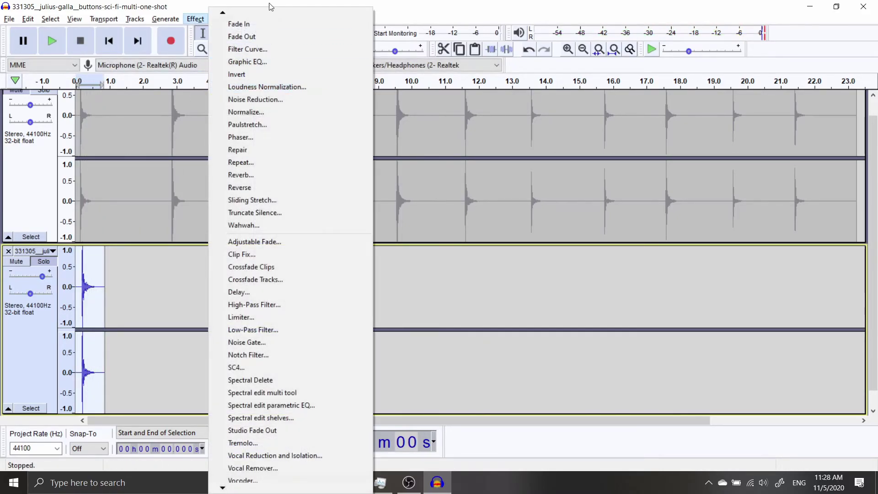
mouse_move(223, 15)
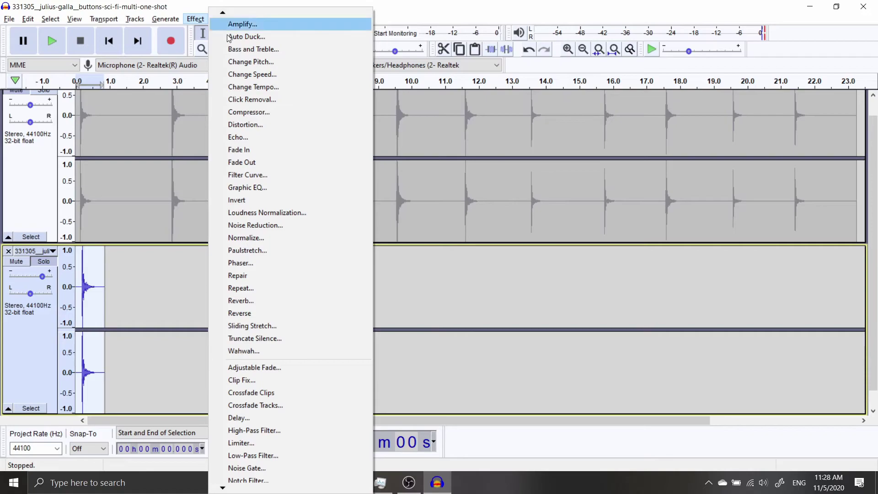
click(248, 62)
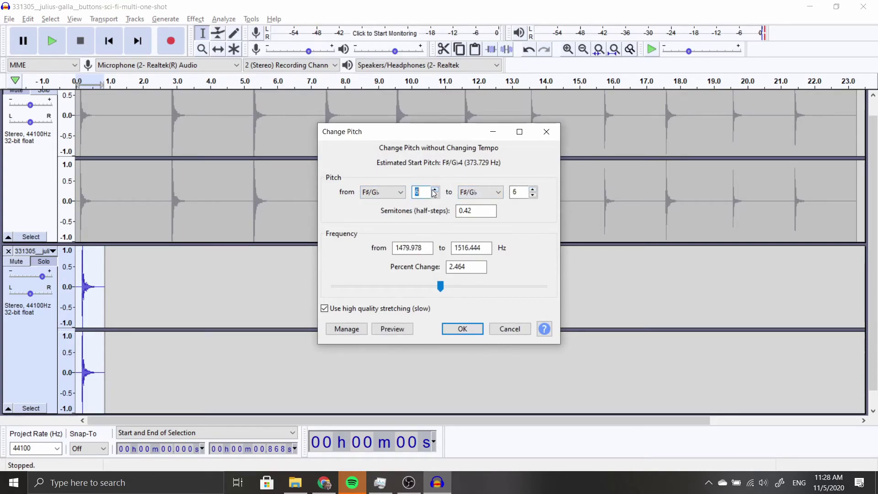
click(462, 329)
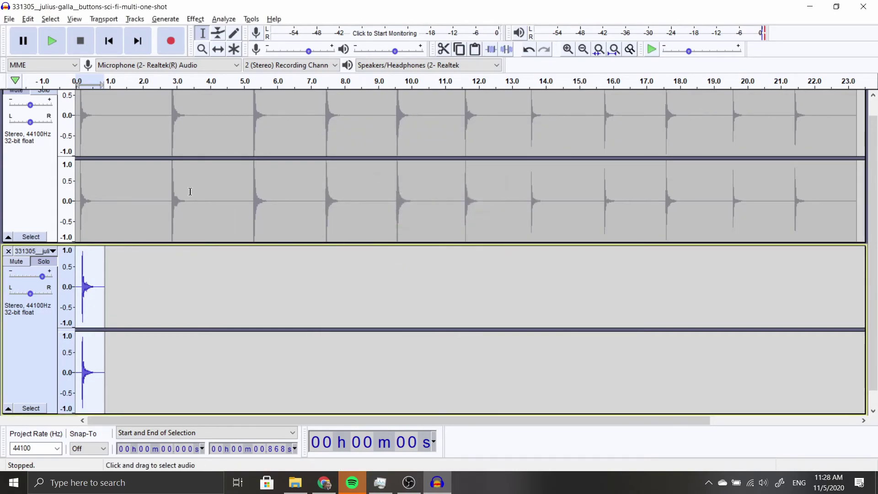
click(54, 43)
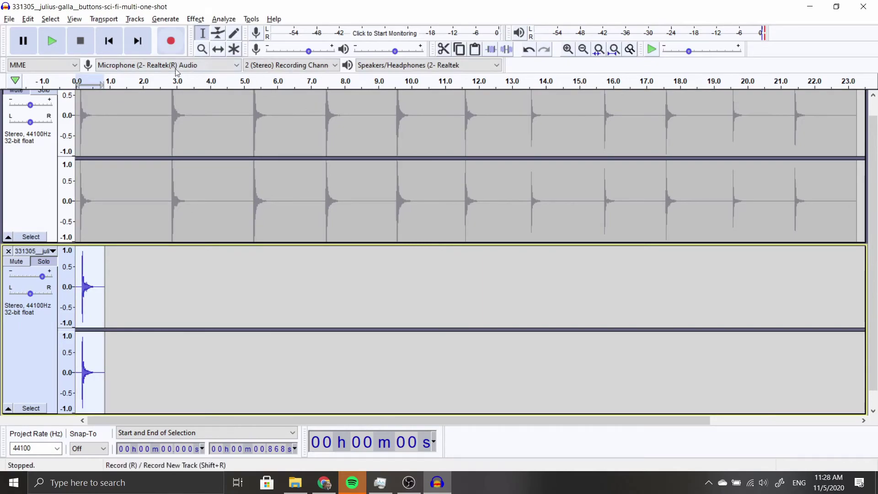
Amplify the pasted button sound by -5.8 dB after previewing the effect, and play the resulting clip.
click(195, 18)
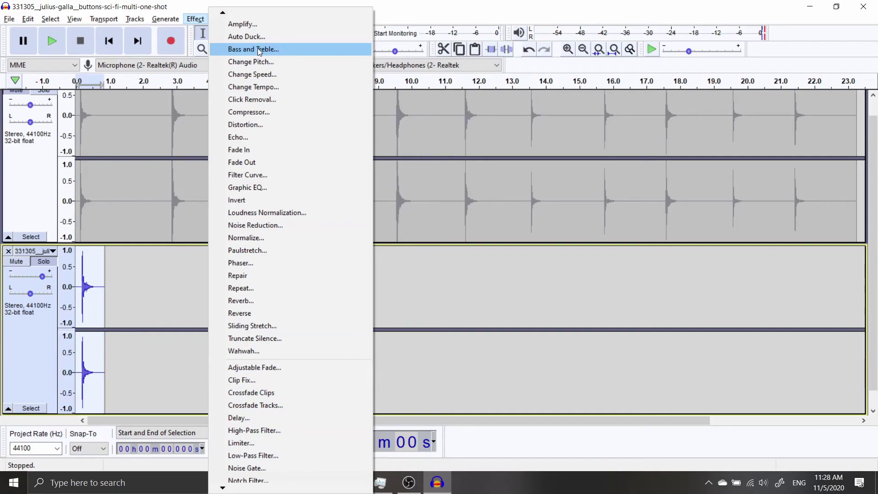
click(241, 26)
click(390, 278)
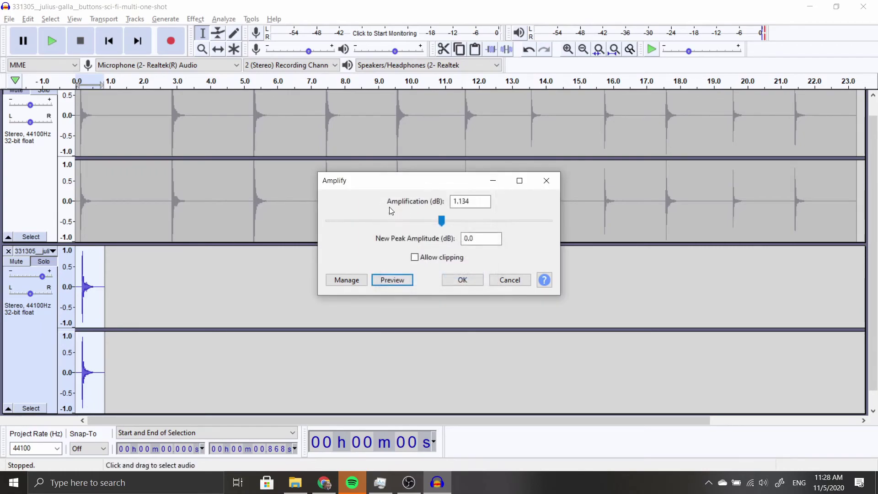
drag(442, 221, 418, 230)
click(392, 280)
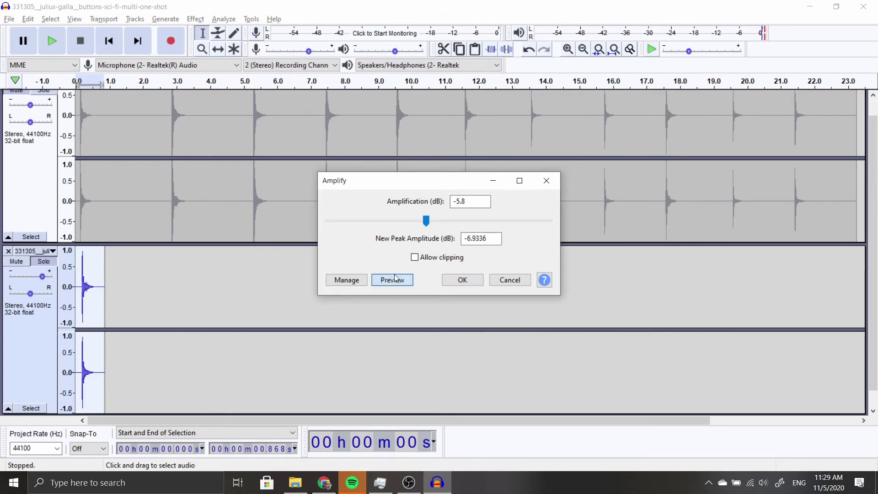
click(447, 279)
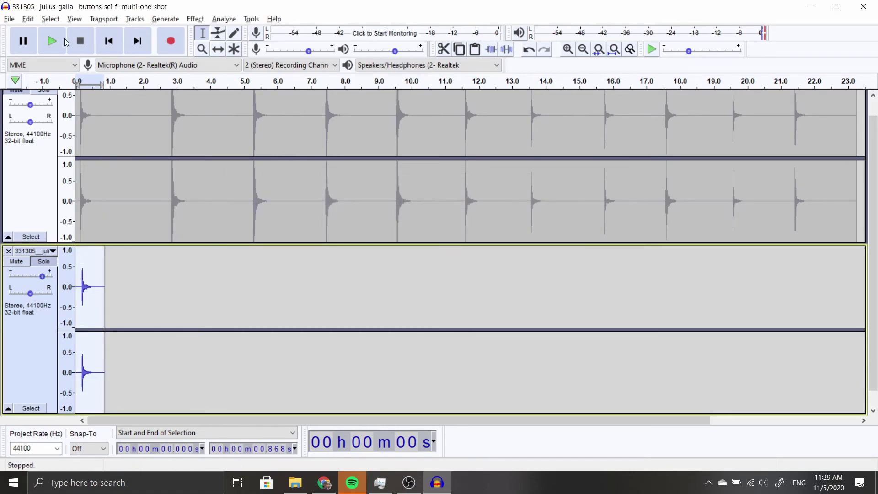
click(51, 40)
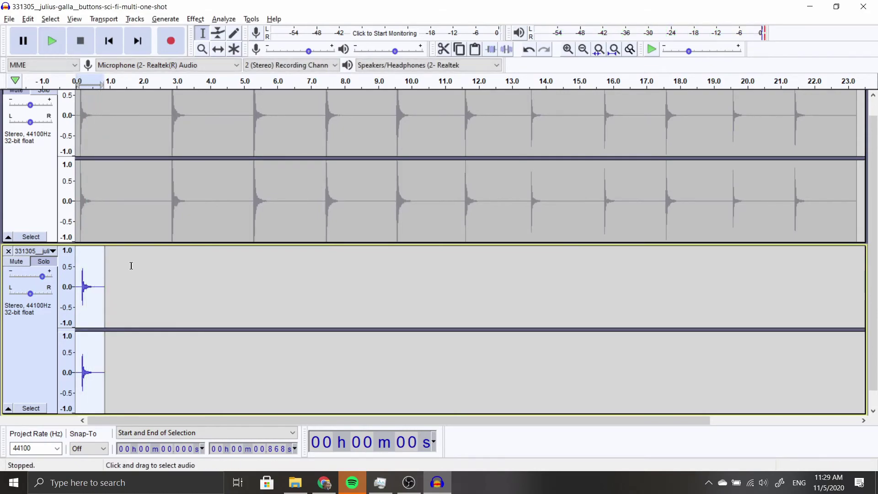
Export the audio as a WAV file named "audio effect button" in the Music folder, leaving the metadata tags empty.
click(8, 20)
mouse_move(47, 102)
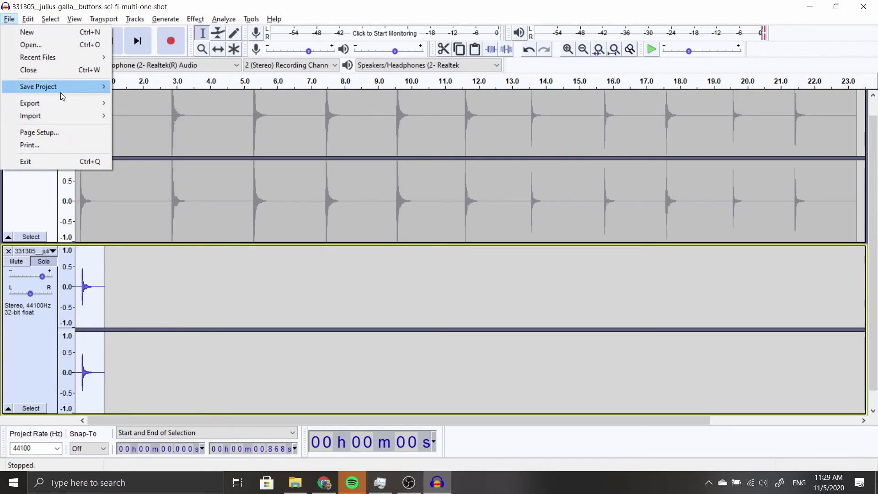
mouse_move(85, 102)
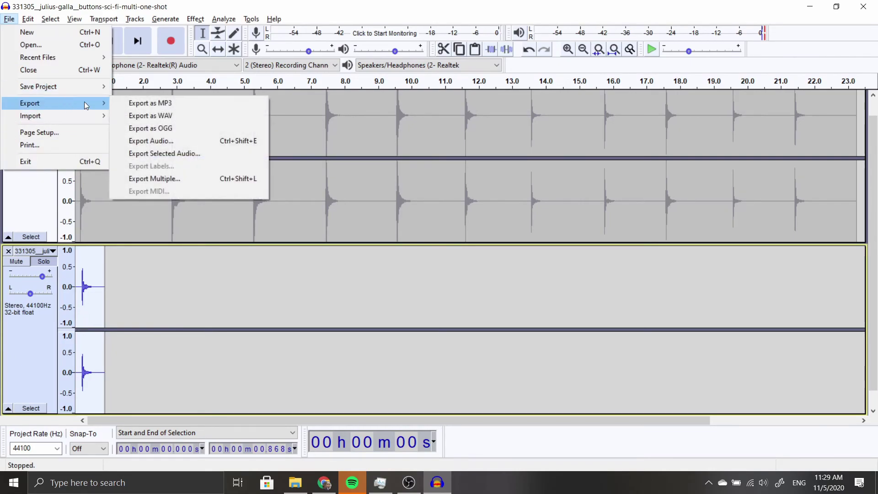
click(188, 114)
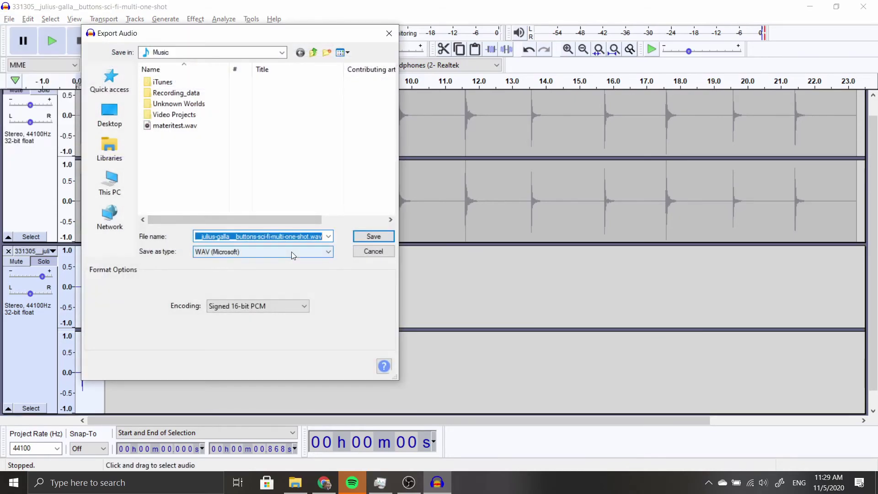
text(audio effect button)
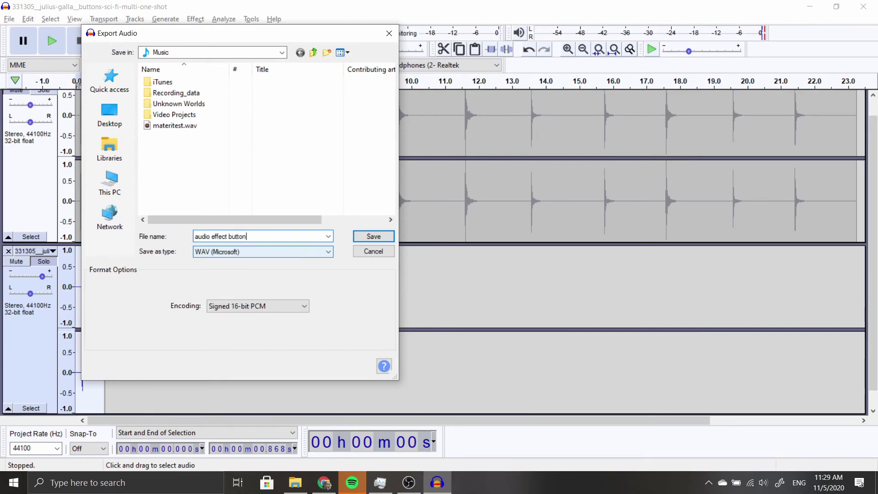
click(373, 237)
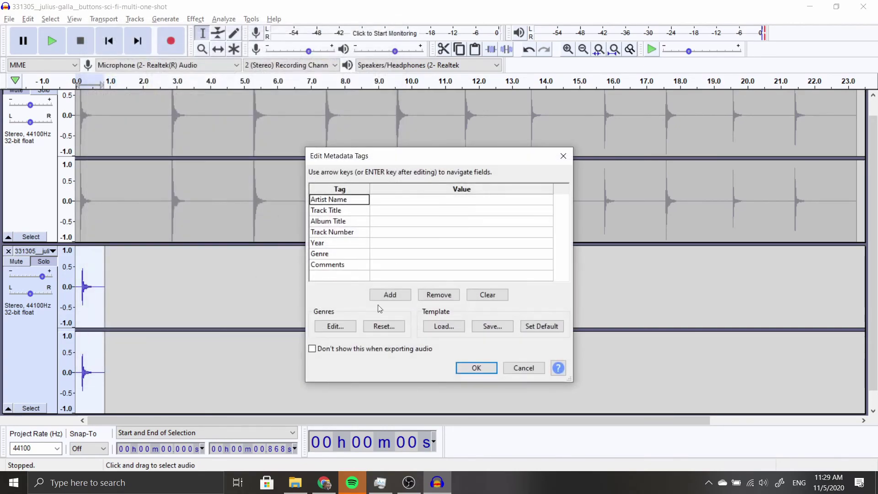
click(471, 366)
Switch to File Explorer, play the exported "audio effect button" file from the Music folder, and return to Audacity.
click(295, 483)
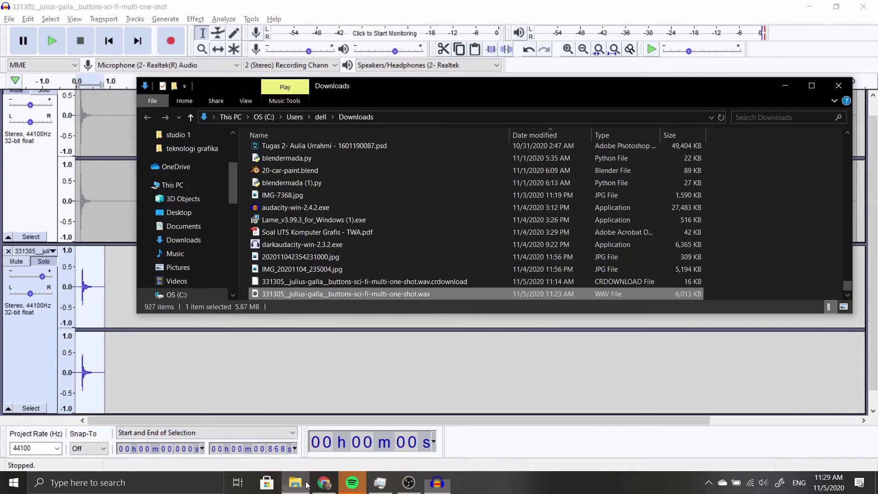
click(193, 254)
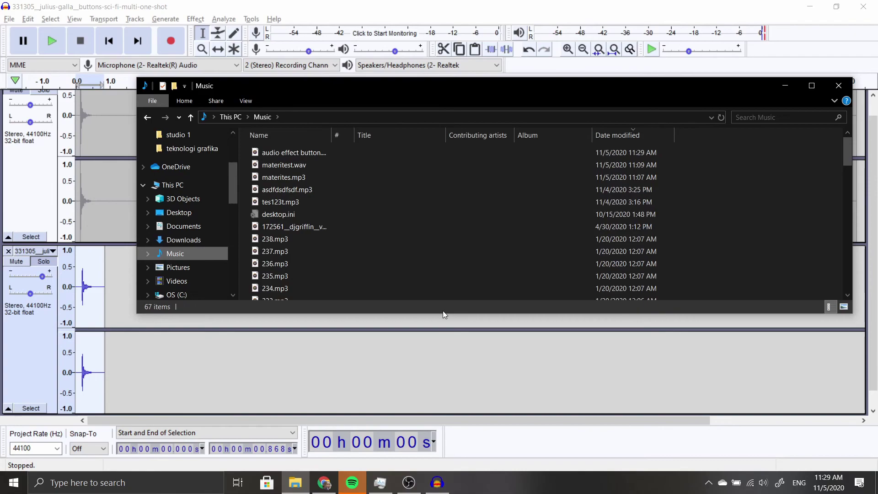
double_click(296, 152)
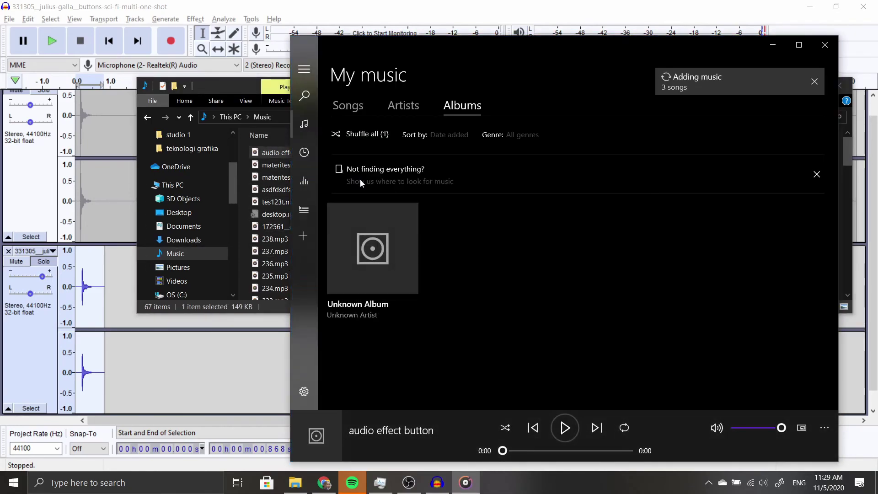
click(563, 436)
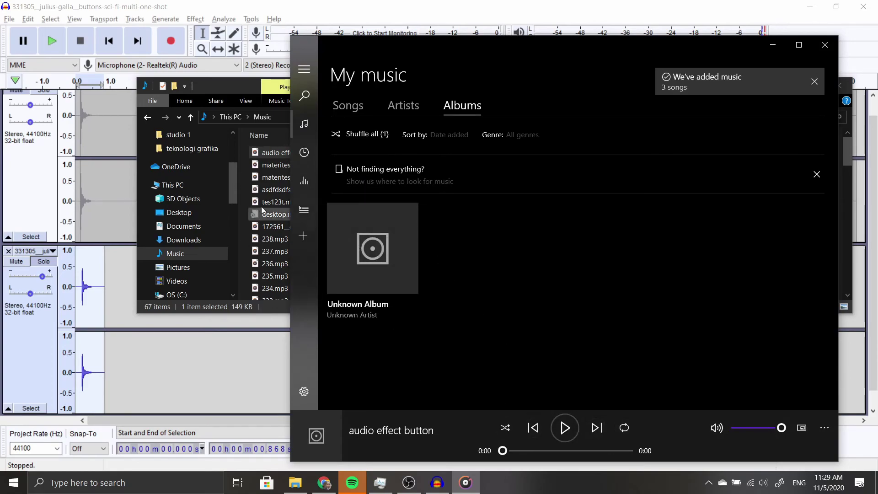
click(271, 144)
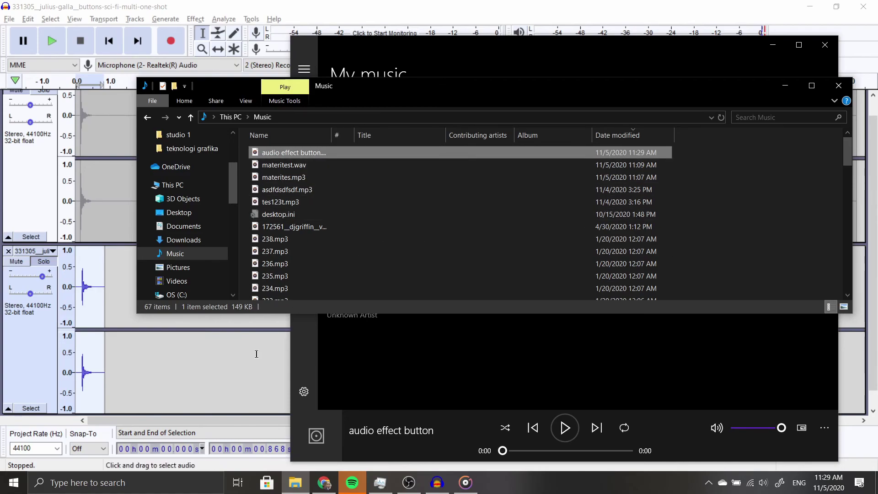
click(237, 357)
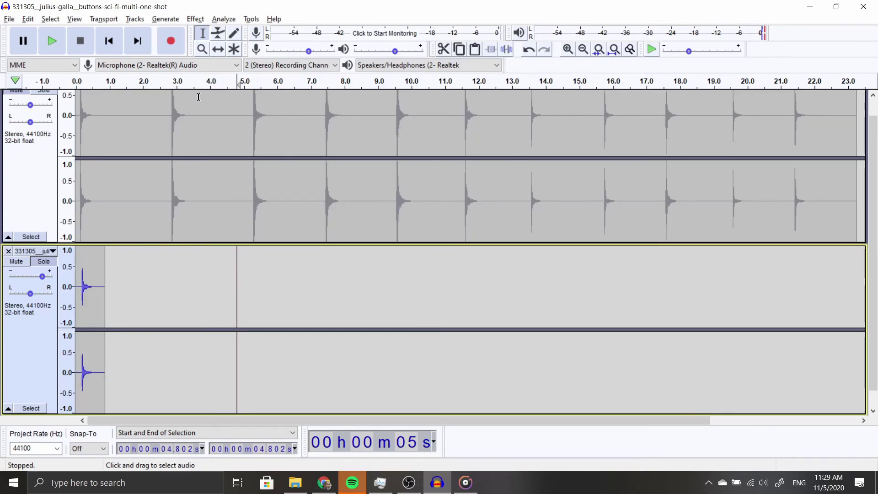
click(194, 20)
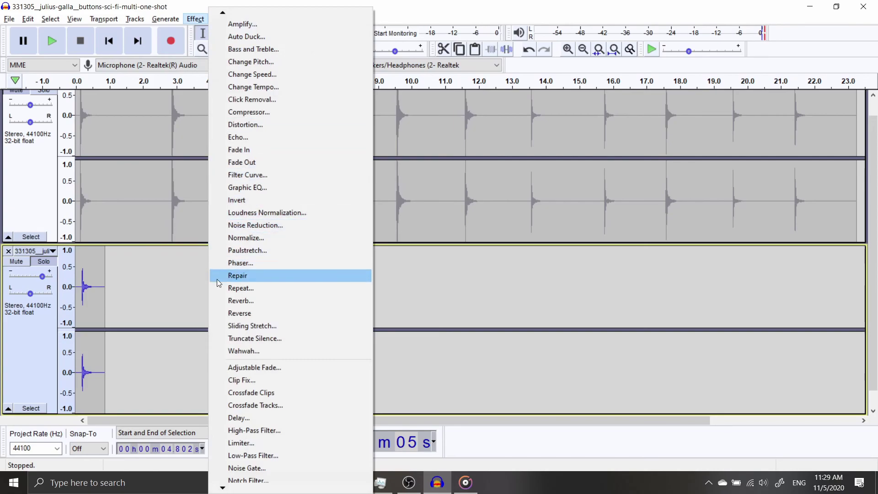
click(181, 309)
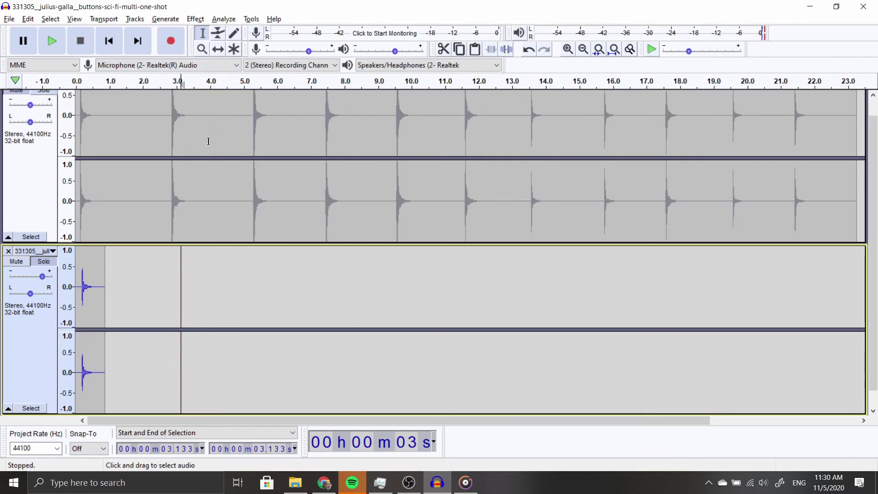
scroll(194, 244, up, 1)
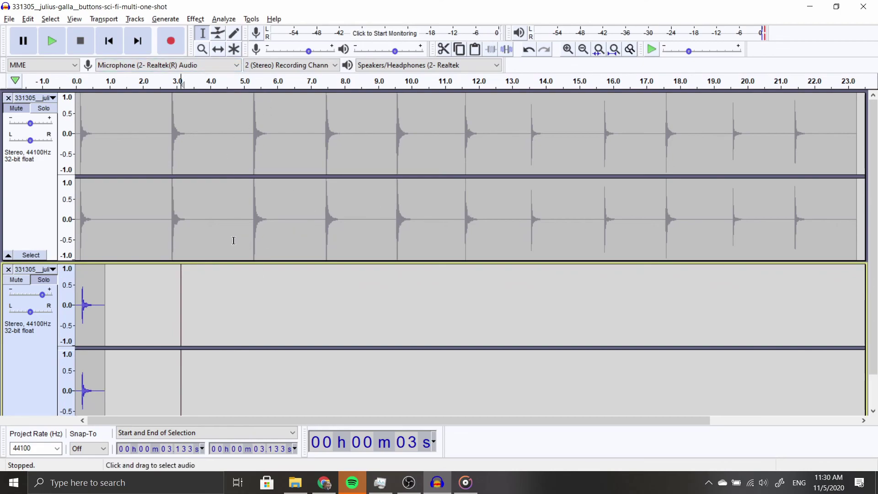
scroll(164, 247, down, 1)
scroll(156, 247, up, 1)
scroll(197, 211, down, 1)
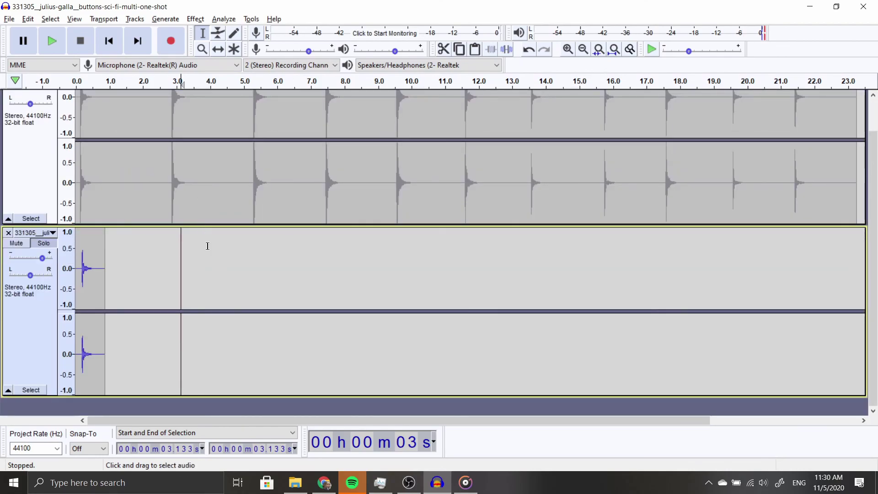
scroll(207, 243, up, 1)
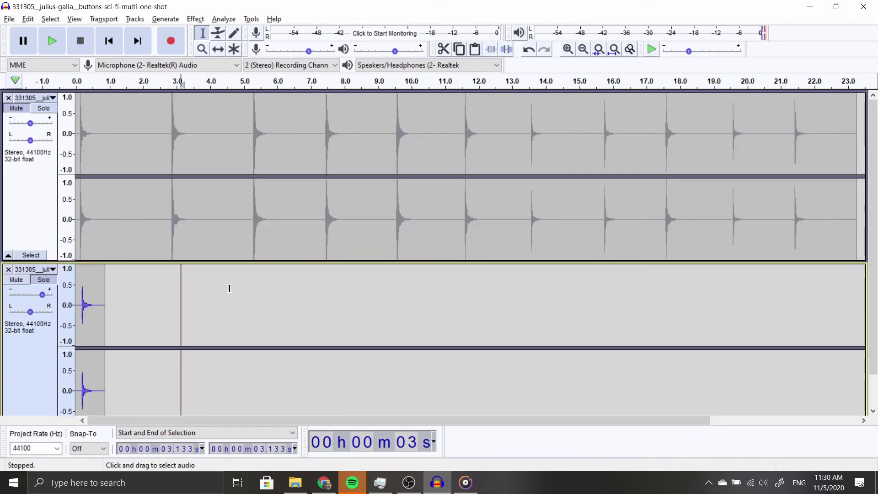